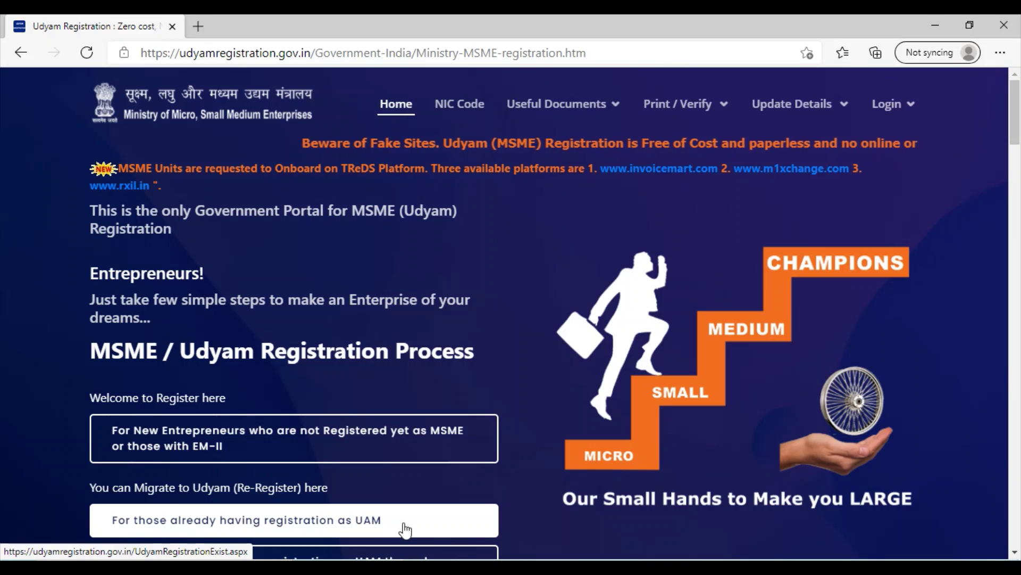
# Step: Open the Udyam registration form for those already having registration as UAM and examine its heading
pyautogui.click(244, 529)
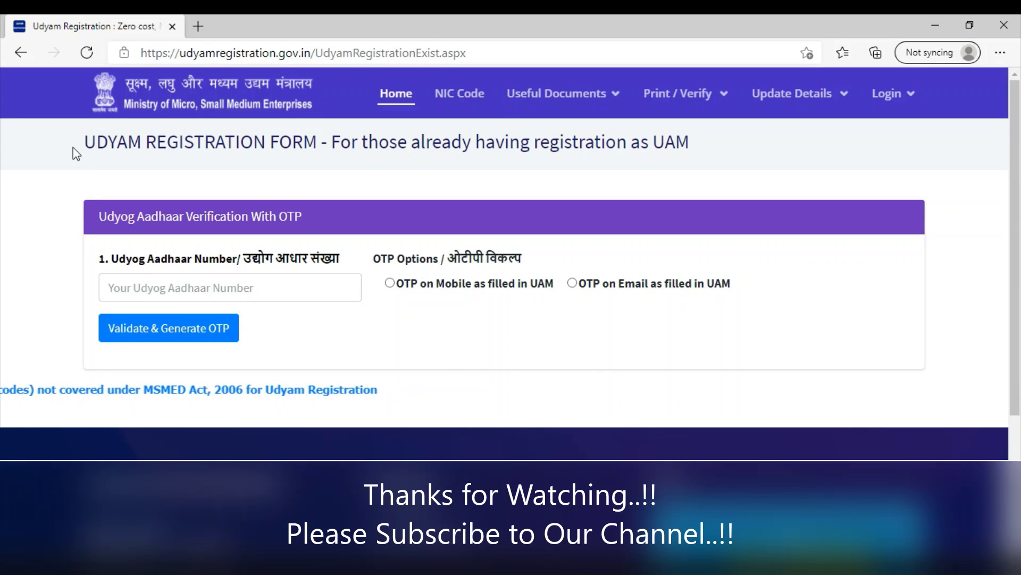
pyautogui.moveTo(79, 150); pyautogui.dragTo(707, 152)
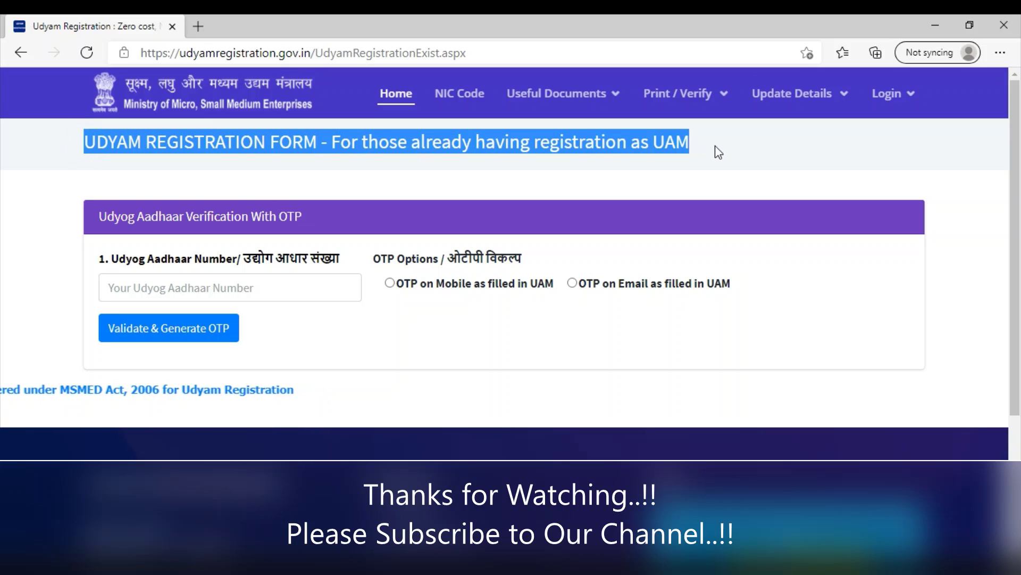
pyautogui.click(472, 180)
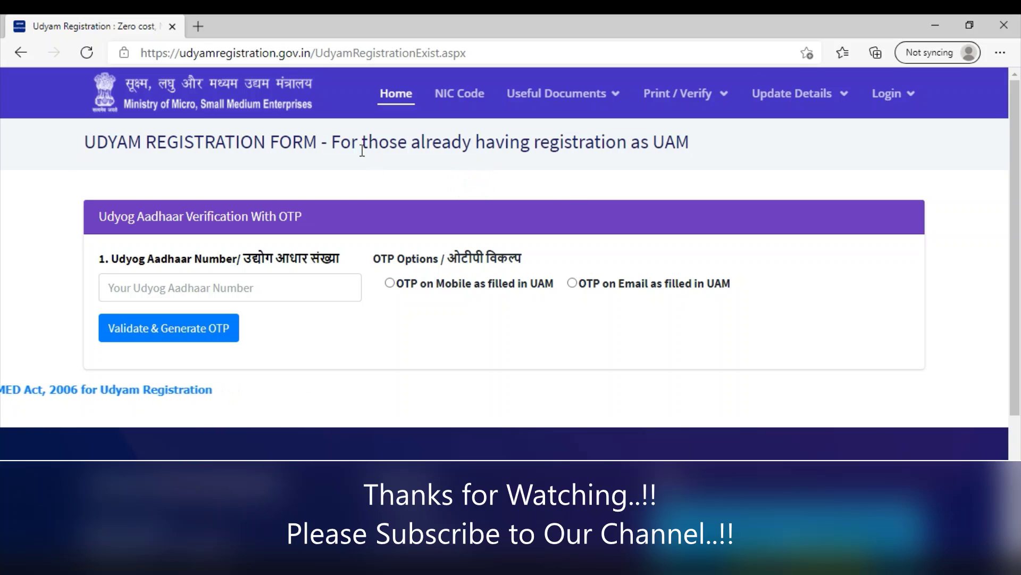
pyautogui.moveTo(363, 142); pyautogui.dragTo(701, 155)
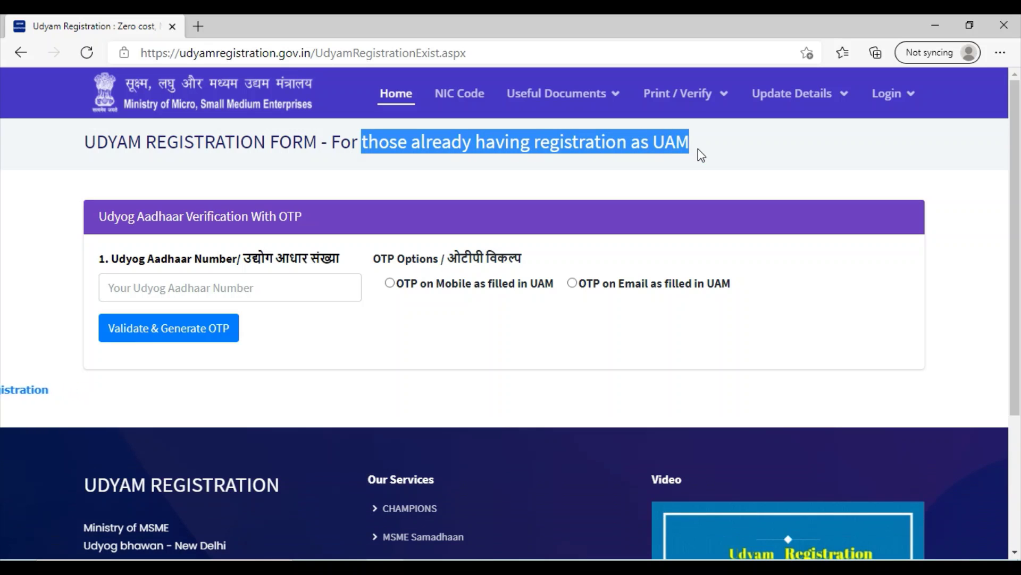
pyautogui.click(629, 182)
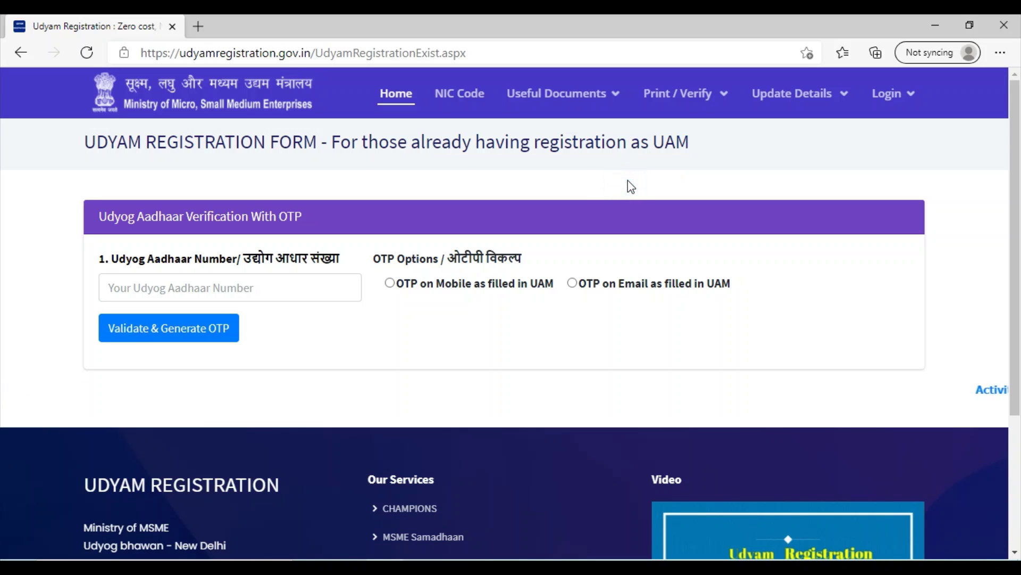
# Step: Try the mobile and email OTP options for Udyog Aadhaar verification, and return to the portal's home page
pyautogui.click(390, 282)
pyautogui.click(141, 288)
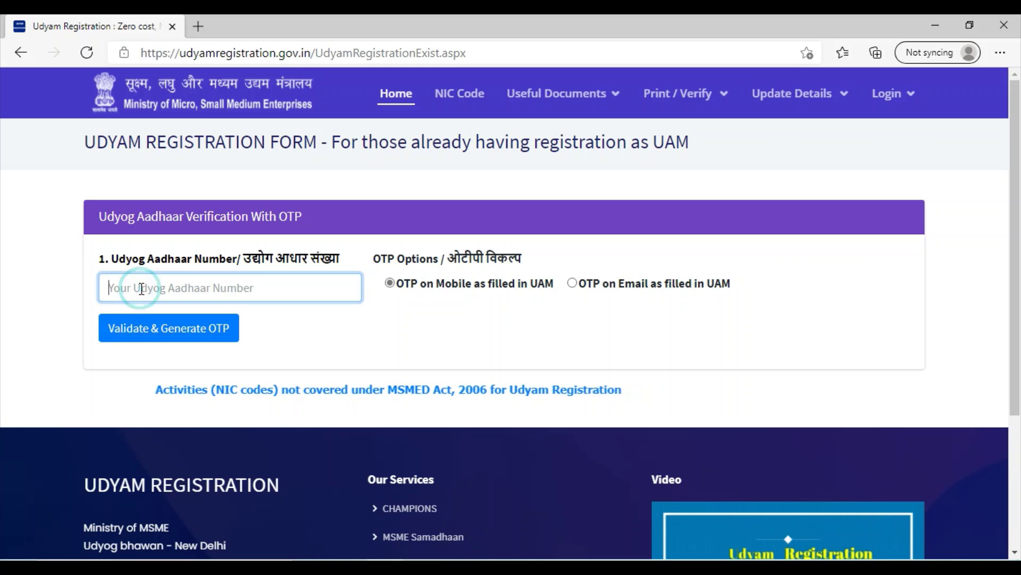
pyautogui.click(456, 287)
pyautogui.click(638, 288)
pyautogui.click(452, 289)
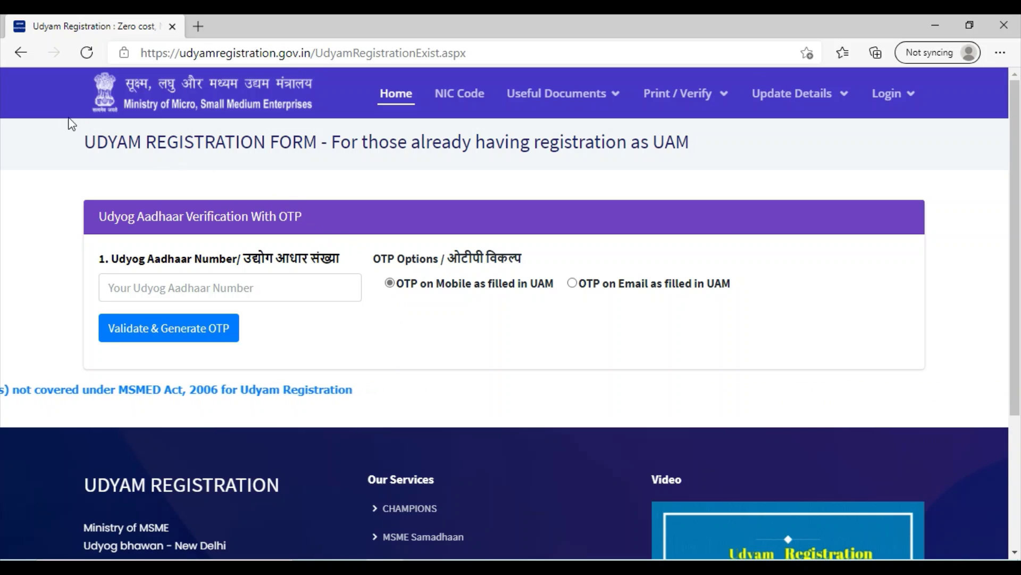
pyautogui.click(27, 53)
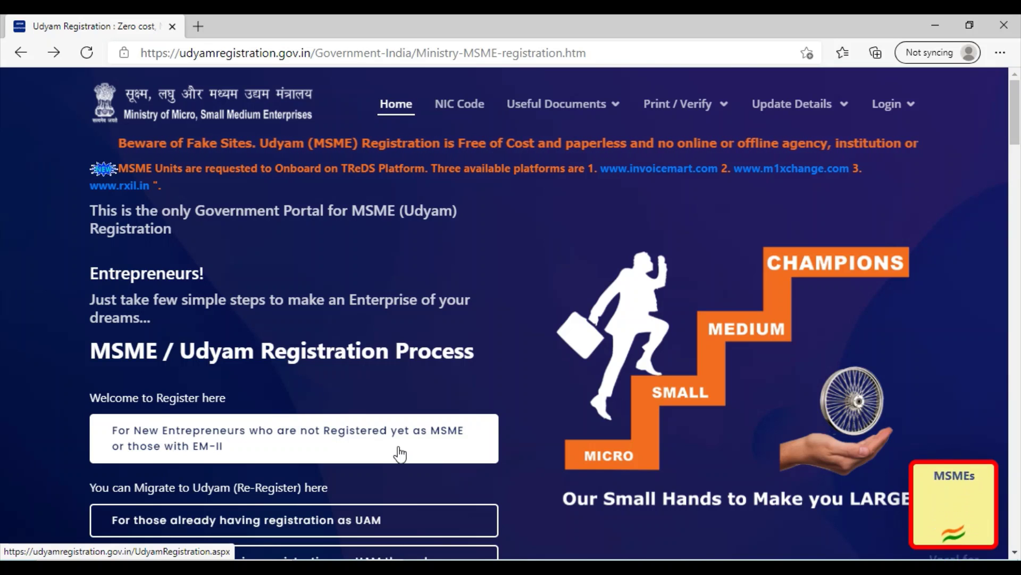
# Step: Open the registration form for new entrepreneurs not yet registered as MSME or those with EM-II, and check its heading
pyautogui.click(400, 454)
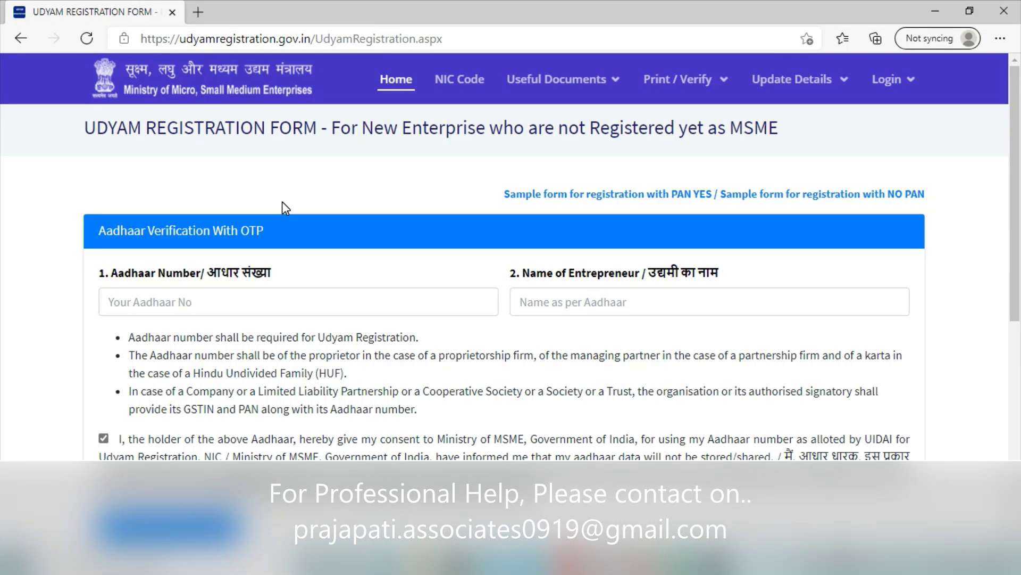
pyautogui.moveTo(339, 127); pyautogui.dragTo(703, 132)
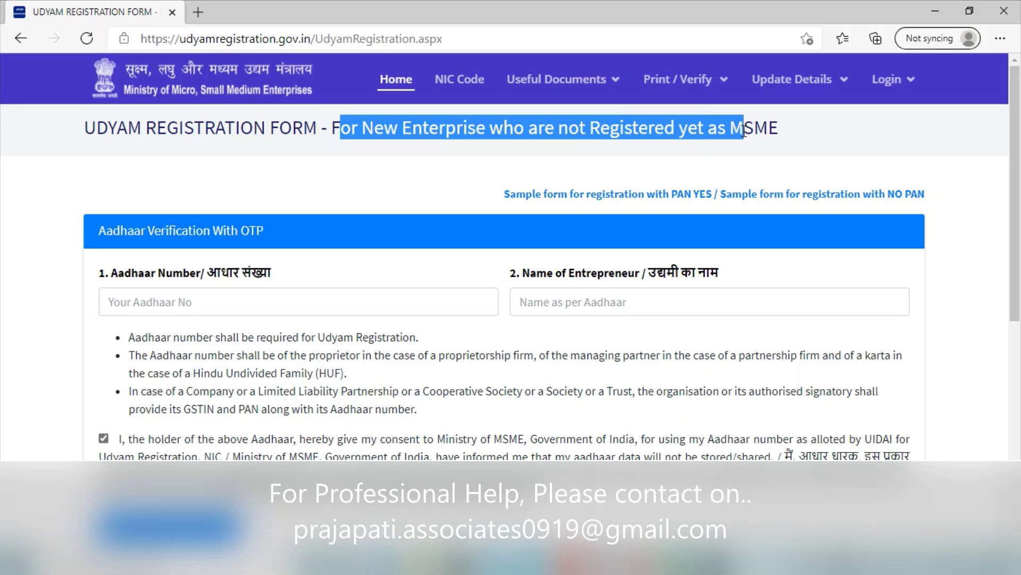
pyautogui.click(713, 166)
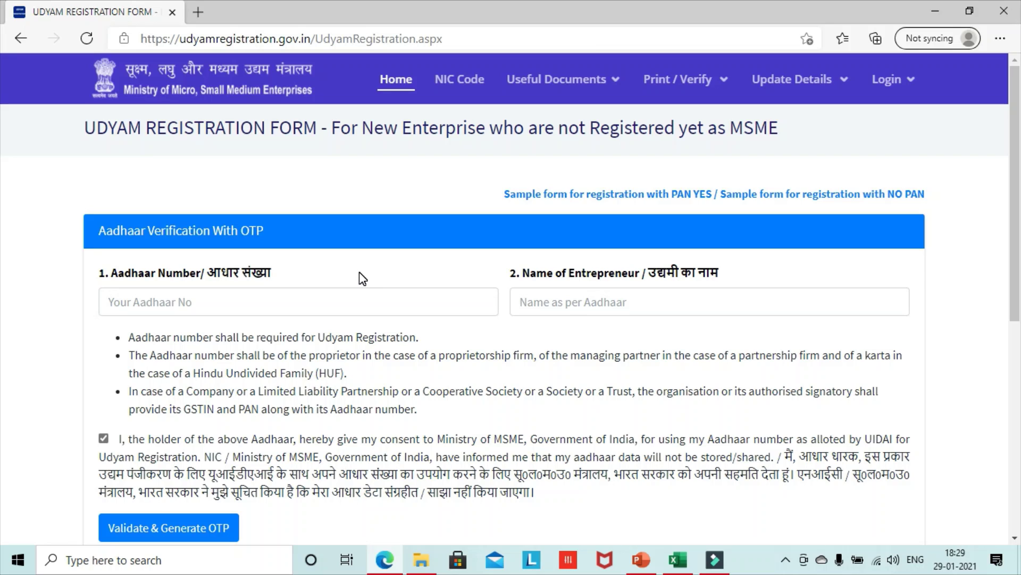
# Step: Fill in the Aadhaar number and the name of the entrepreneur for the Aadhaar verification
pyautogui.click(326, 295)
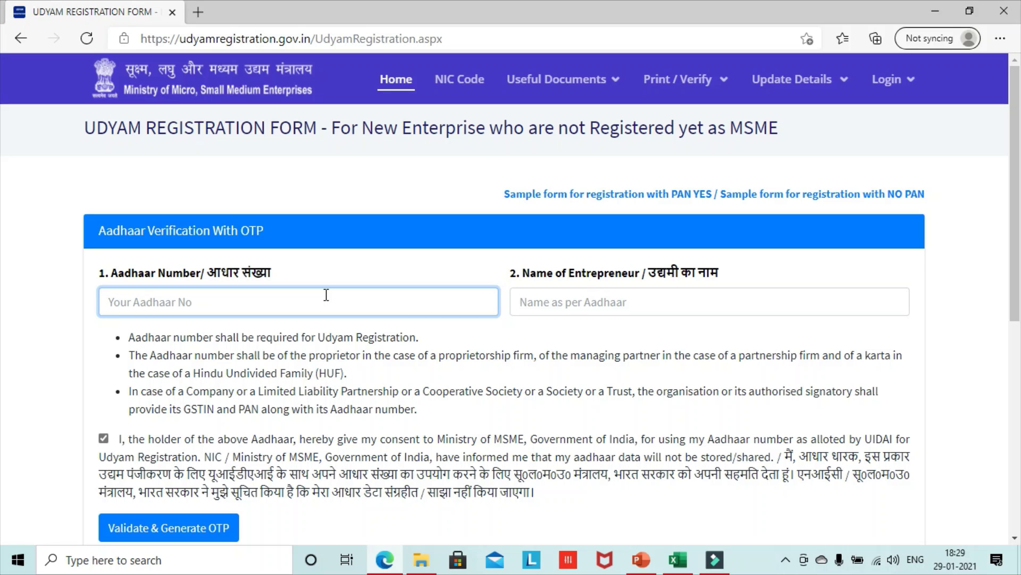
pyautogui.click(326, 295)
pyautogui.click(579, 307)
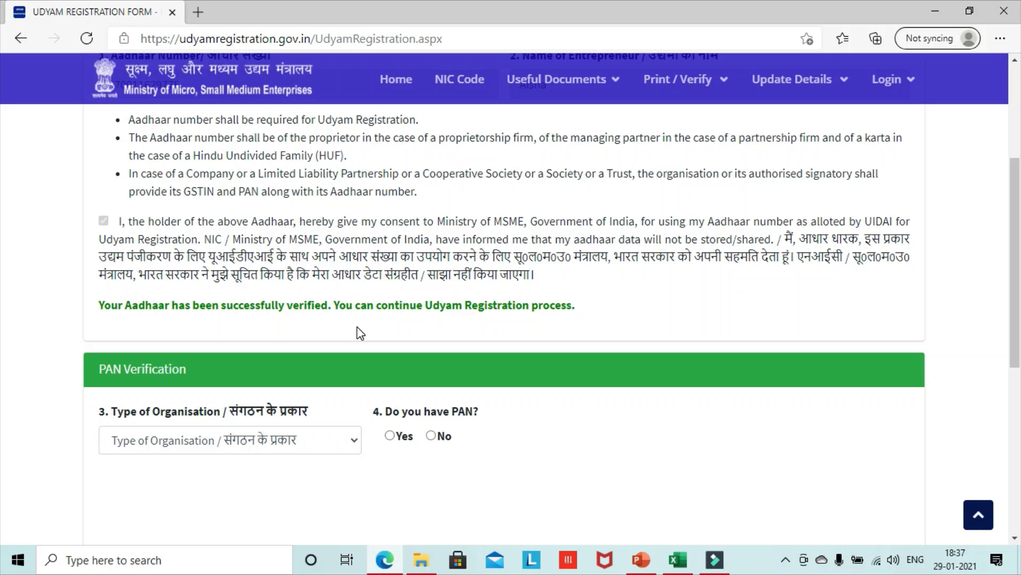
# Step: In the PAN verification section, answer Yes to having a PAN and fill in the PAN number
pyautogui.click(334, 445)
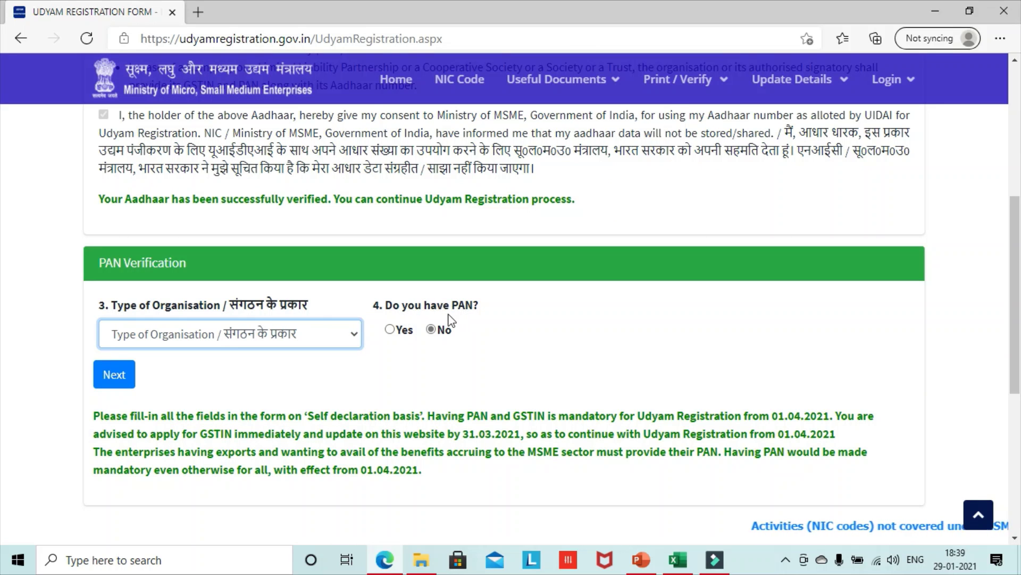
pyautogui.click(392, 329)
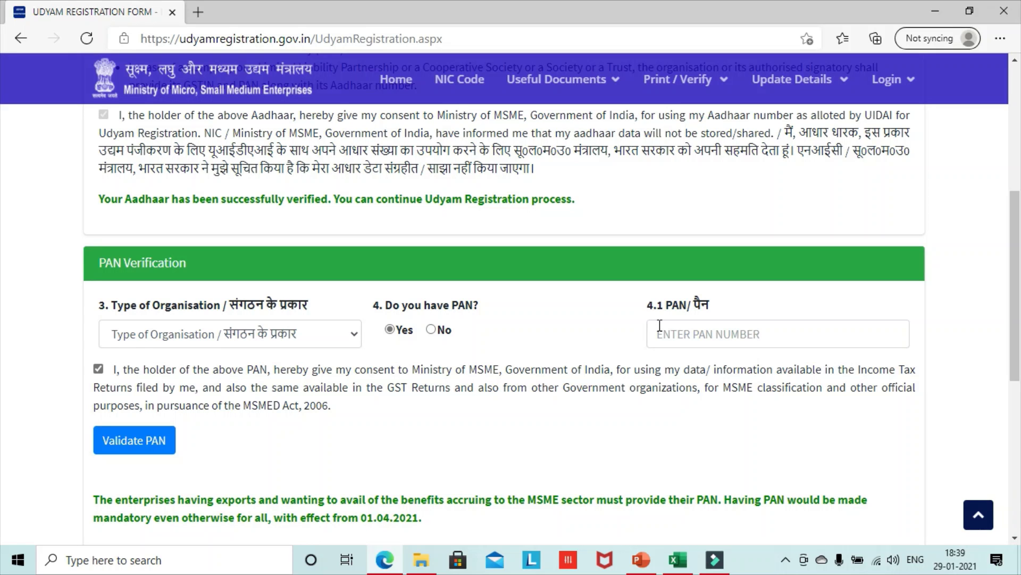
pyautogui.click(672, 329)
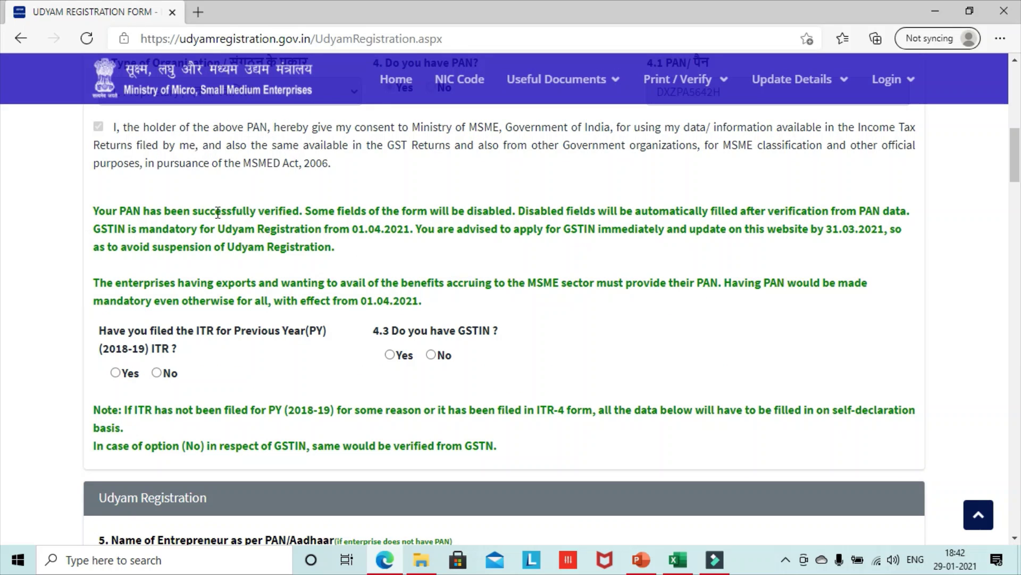
# Step: Read the PAN verification notices about the GSTIN requirement, the update deadline, possible suspension and the PAN rule for exporting enterprises
pyautogui.moveTo(94, 210); pyautogui.dragTo(303, 214)
pyautogui.click(389, 244)
pyautogui.moveTo(93, 228); pyautogui.dragTo(411, 231)
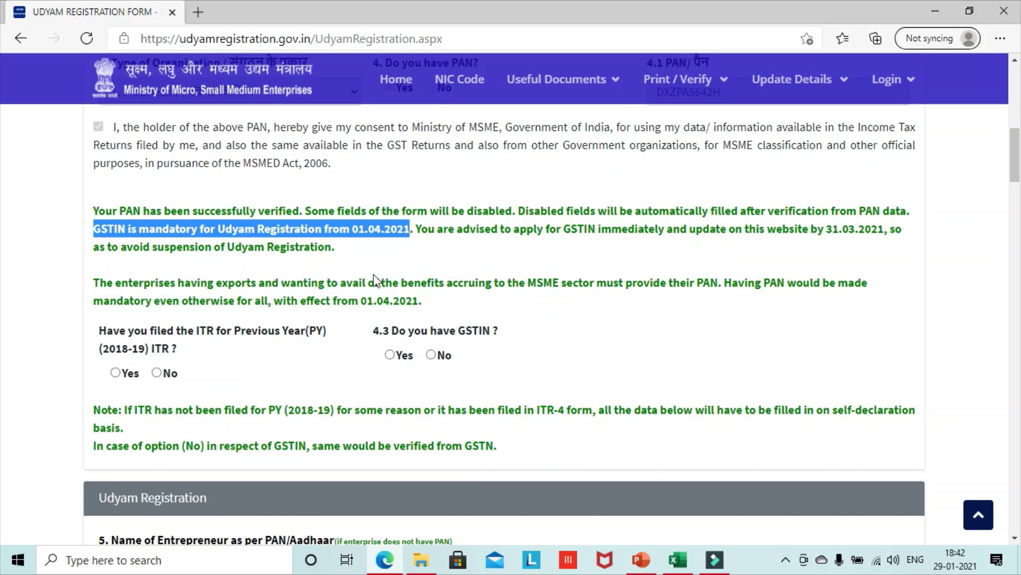
pyautogui.click(488, 242)
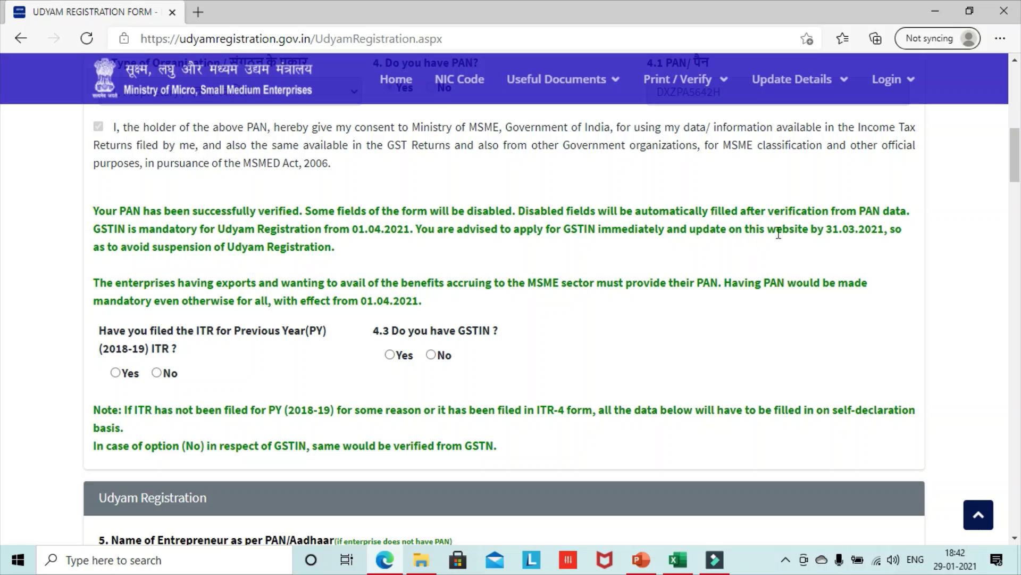
pyautogui.click(834, 226)
pyautogui.moveTo(841, 226); pyautogui.dragTo(884, 229)
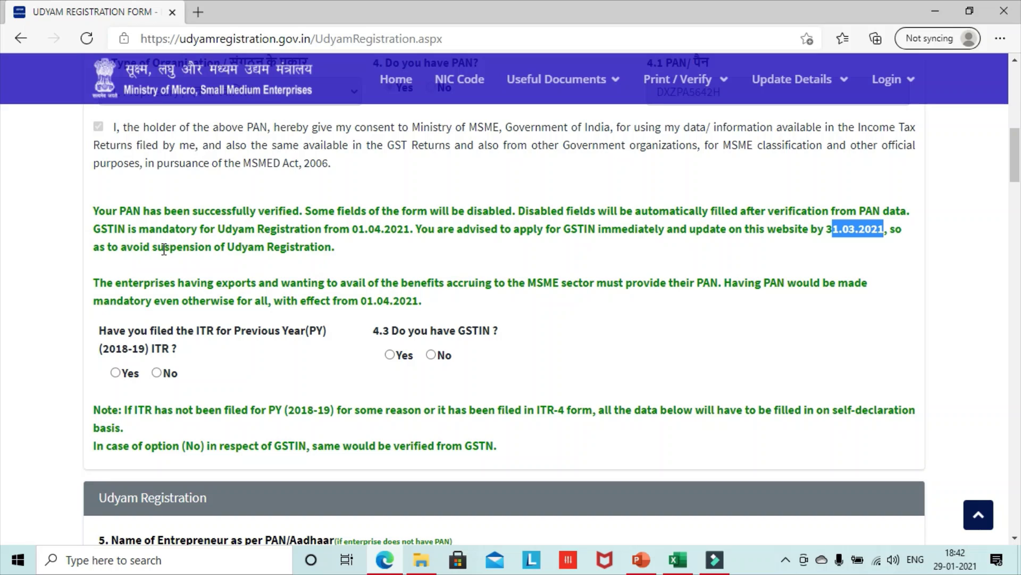
pyautogui.moveTo(153, 248); pyautogui.dragTo(335, 249)
pyautogui.click(335, 249)
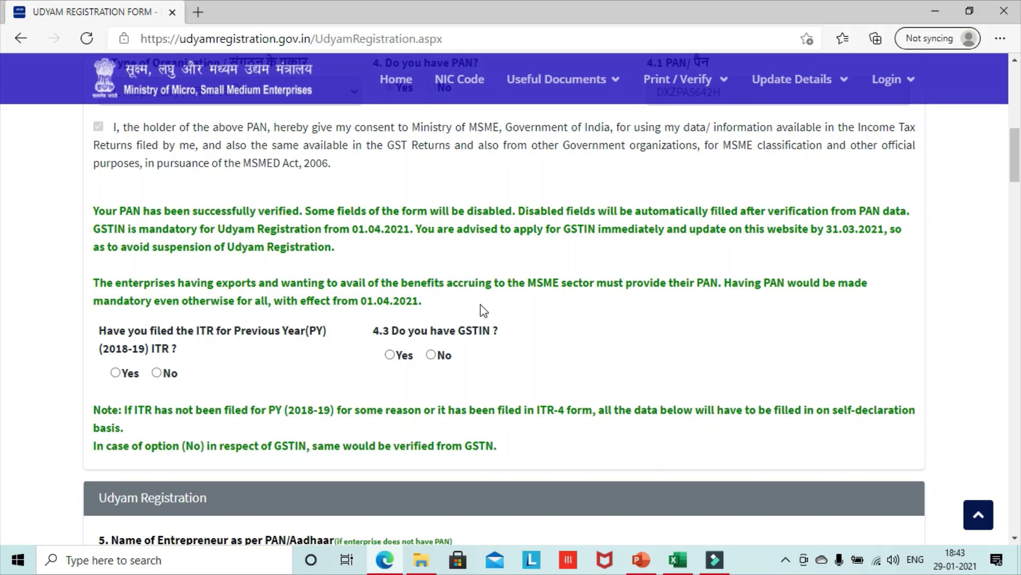
pyautogui.moveTo(179, 283); pyautogui.dragTo(718, 284)
pyautogui.click(701, 315)
pyautogui.moveTo(364, 300); pyautogui.dragTo(426, 302)
# Step: Answer Yes to having filed the 2018-19 ITR, read the self-declaration note, and answer Yes to having a GSTIN
pyautogui.moveTo(103, 350); pyautogui.dragTo(147, 351)
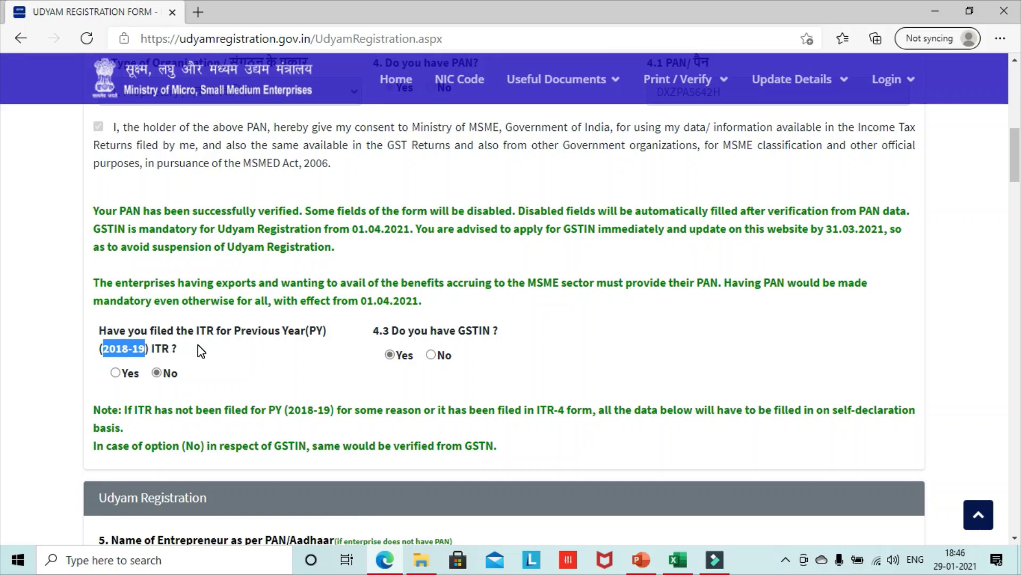
pyautogui.click(116, 373)
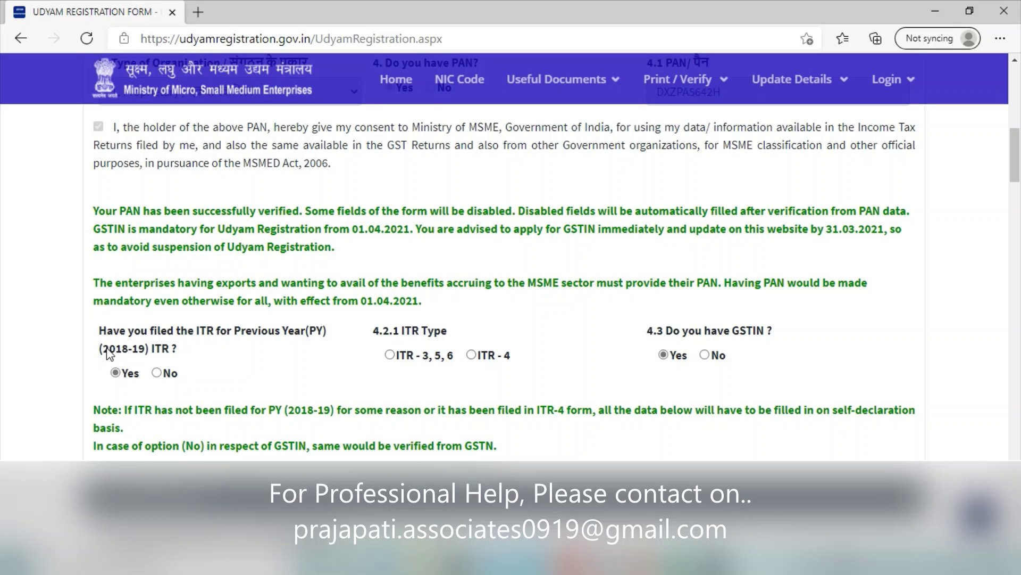
pyautogui.moveTo(107, 348); pyautogui.dragTo(154, 355)
pyautogui.click(442, 384)
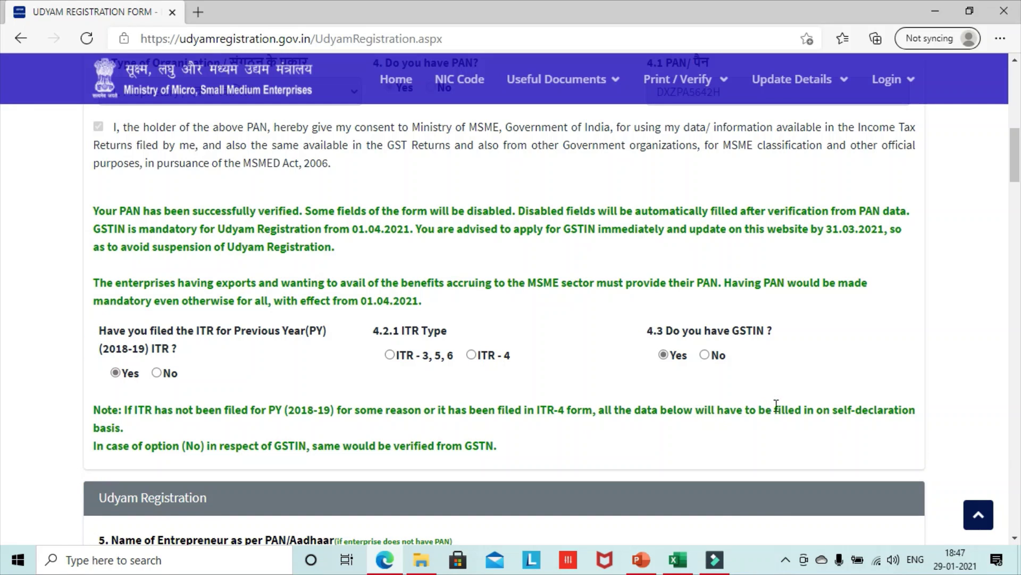
pyautogui.moveTo(793, 406); pyautogui.dragTo(914, 410)
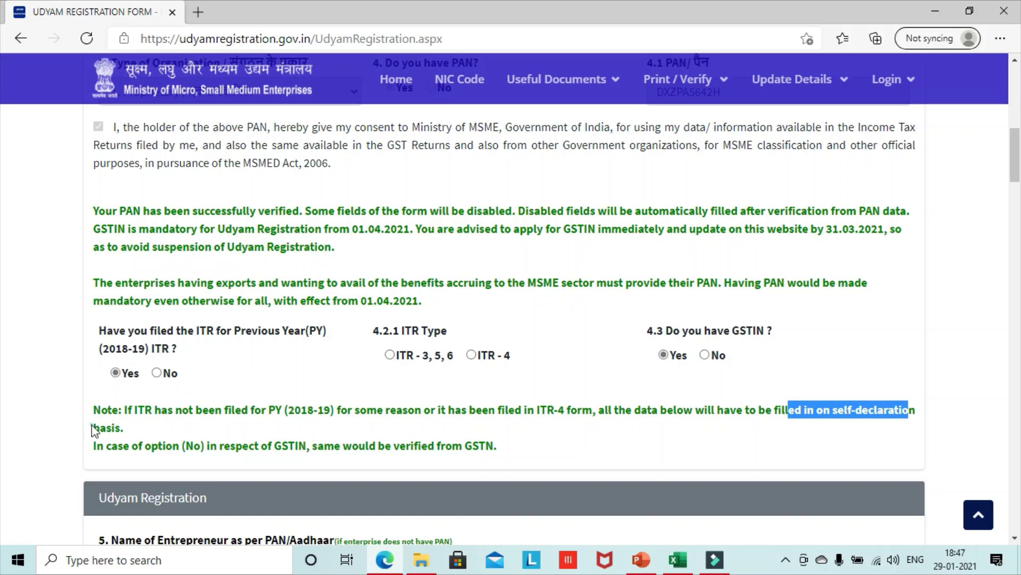
pyautogui.moveTo(91, 425); pyautogui.dragTo(163, 421)
pyautogui.click(621, 372)
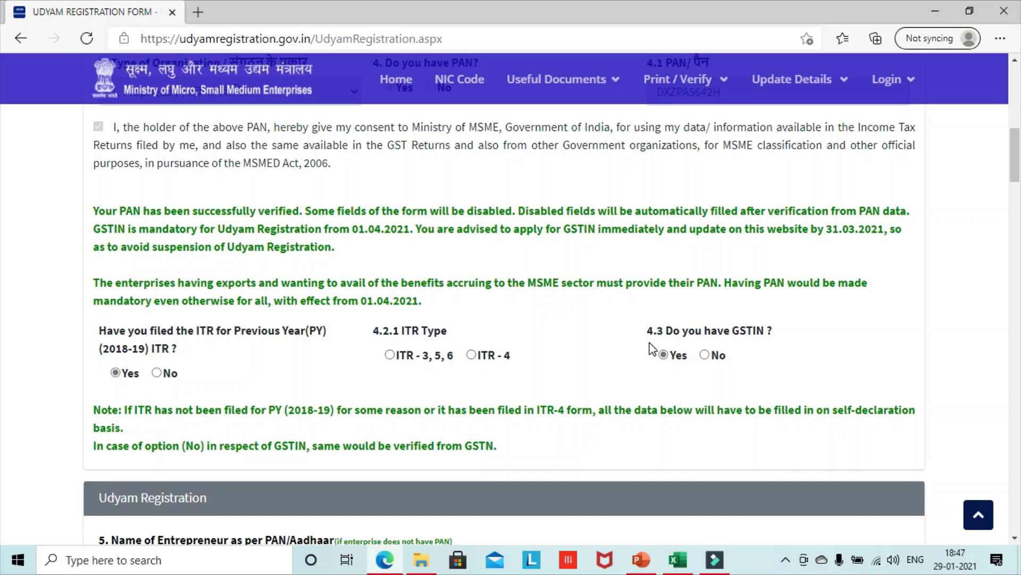
pyautogui.click(681, 361)
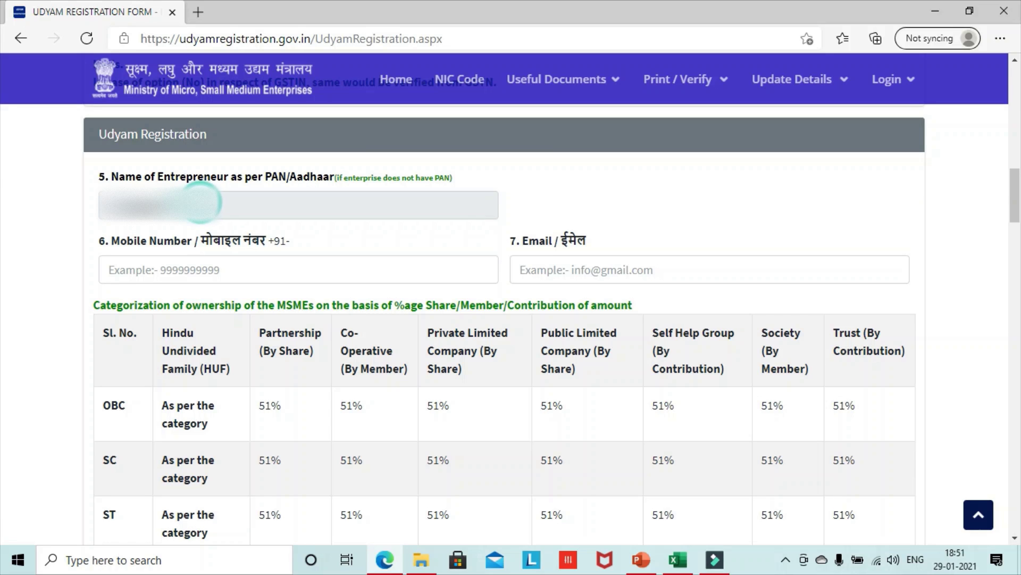
# Step: Examine the mobile number and email fields and the ownership categorization table in the Udyam Registration section
pyautogui.click(206, 264)
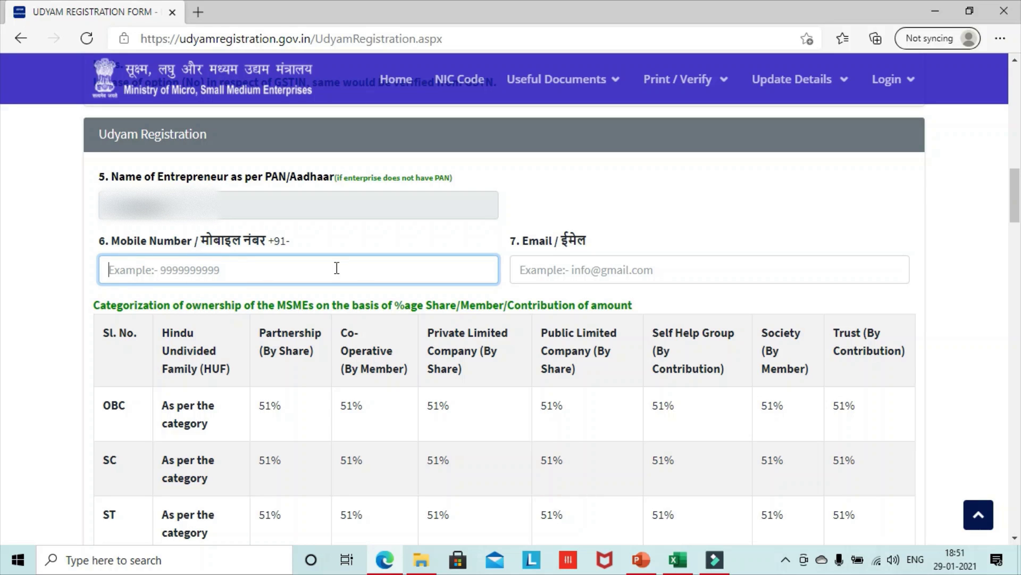
pyautogui.click(569, 272)
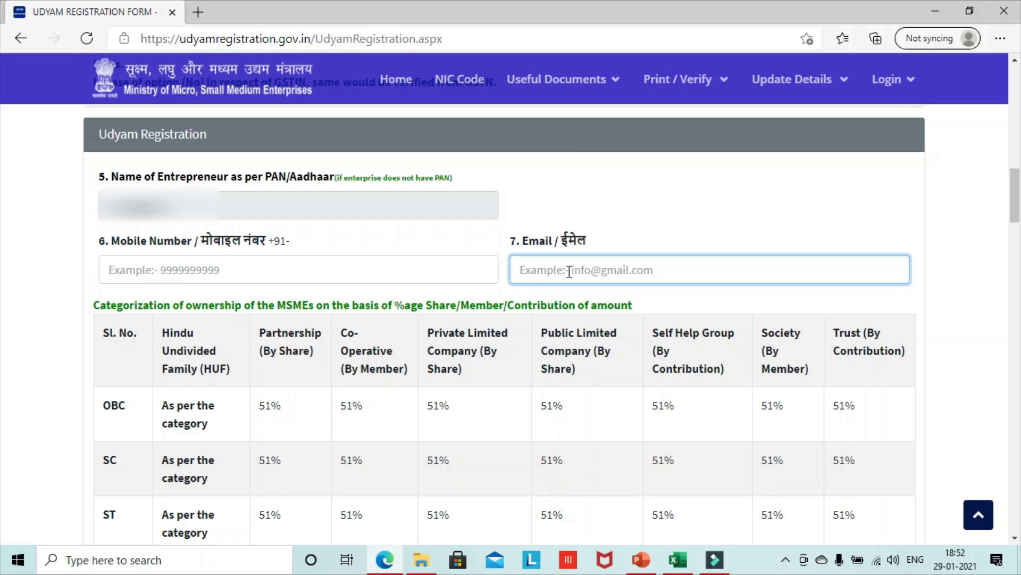
pyautogui.scroll(-3, 569, 271)
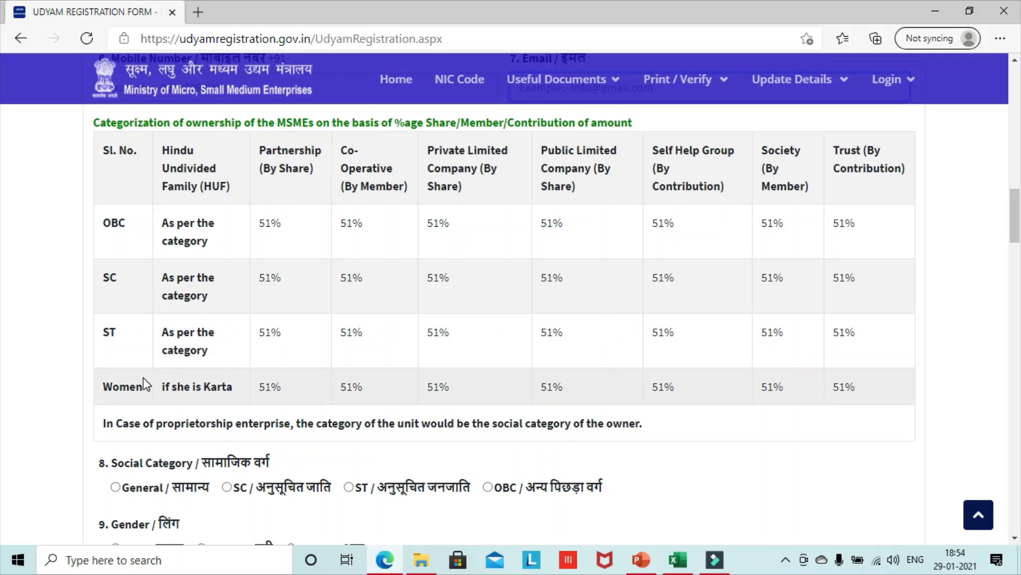
# Step: Set the social category to General, the gender to Female and Specially Abled to No
pyautogui.scroll(-5, 143, 377)
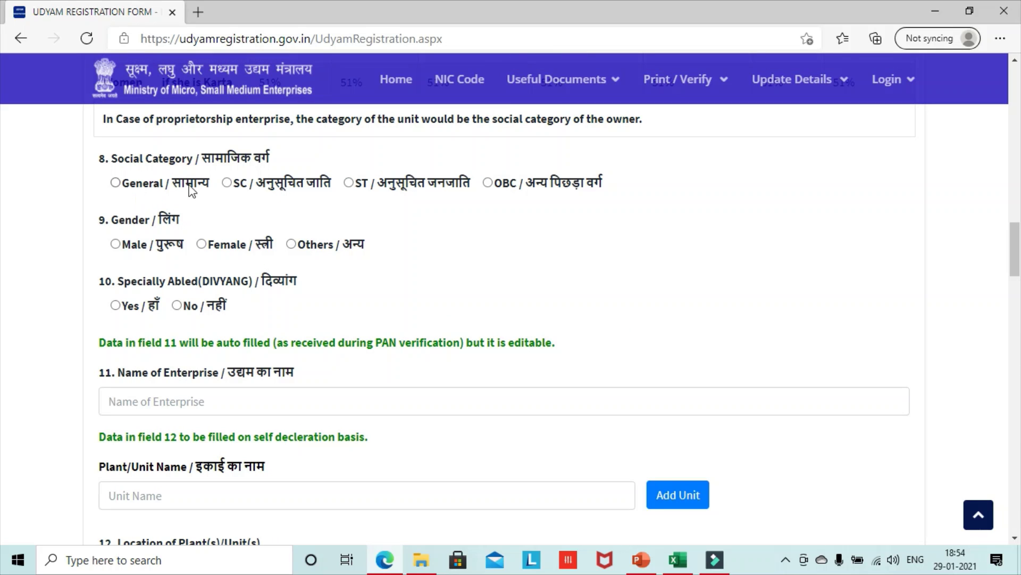
pyautogui.click(169, 184)
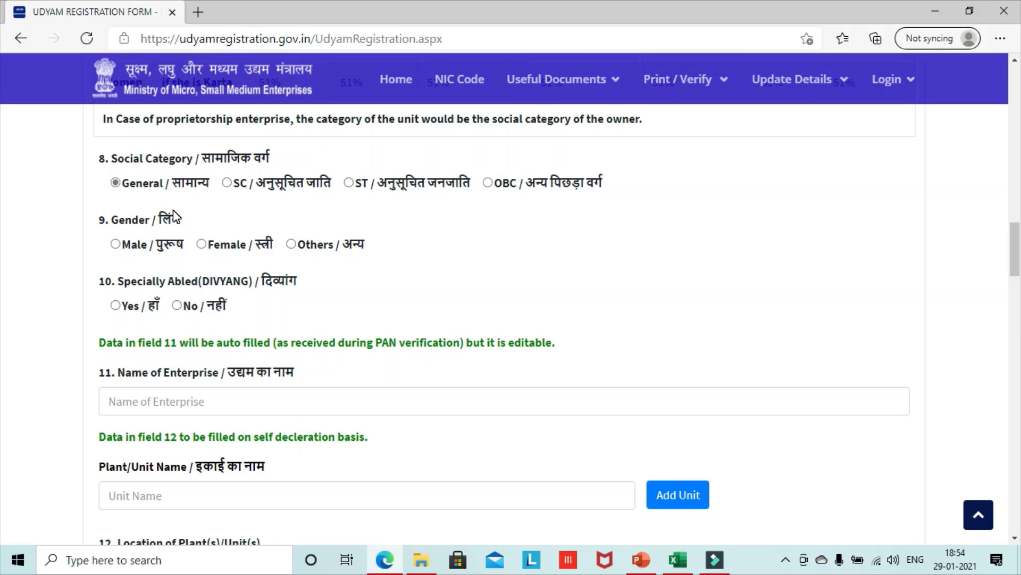
pyautogui.click(224, 246)
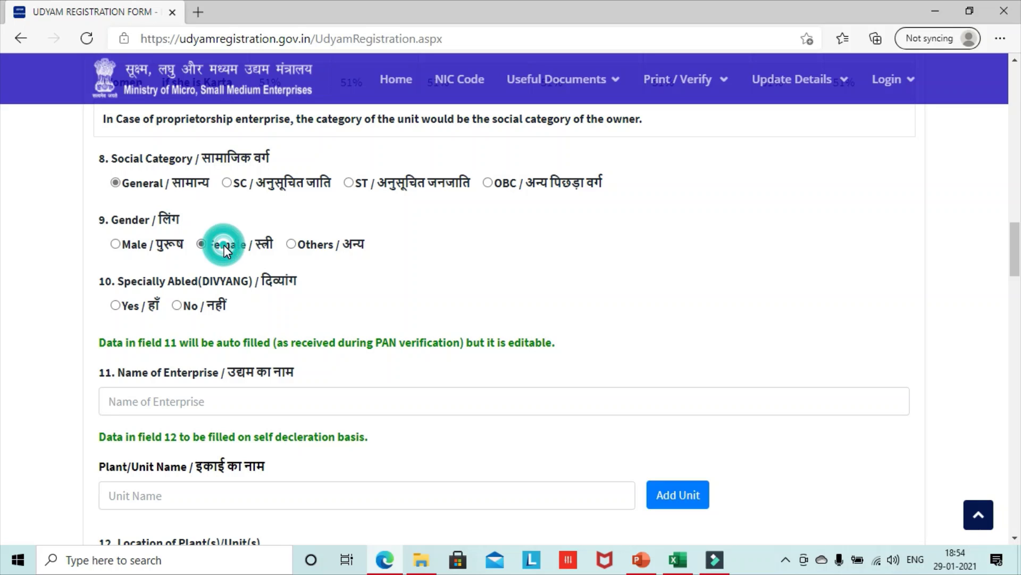
pyautogui.click(186, 306)
# Step: Enter the name of the enterprise and add two plant/unit names to the unit list
pyautogui.click(192, 401)
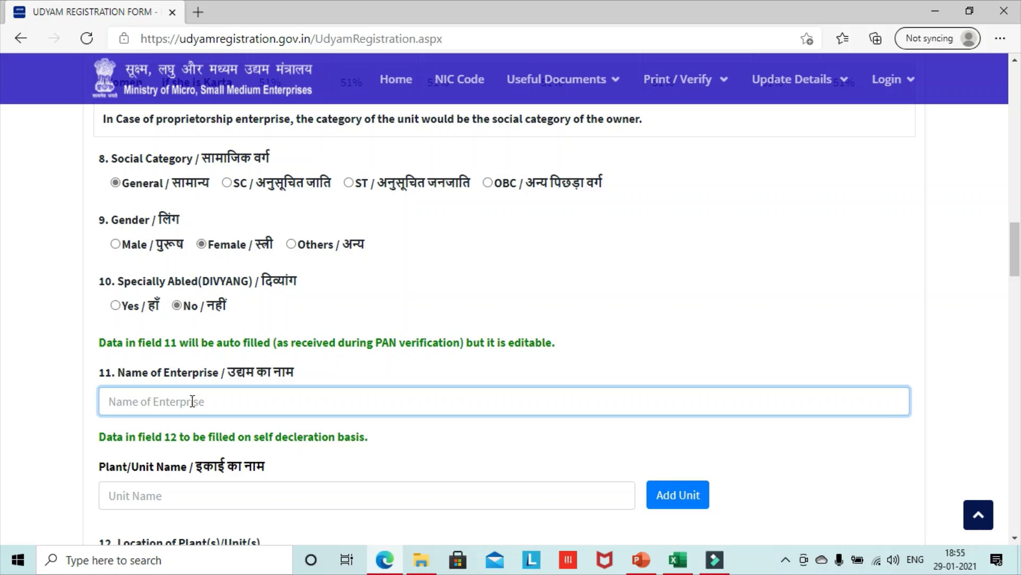
pyautogui.click(186, 409)
pyautogui.click(386, 346)
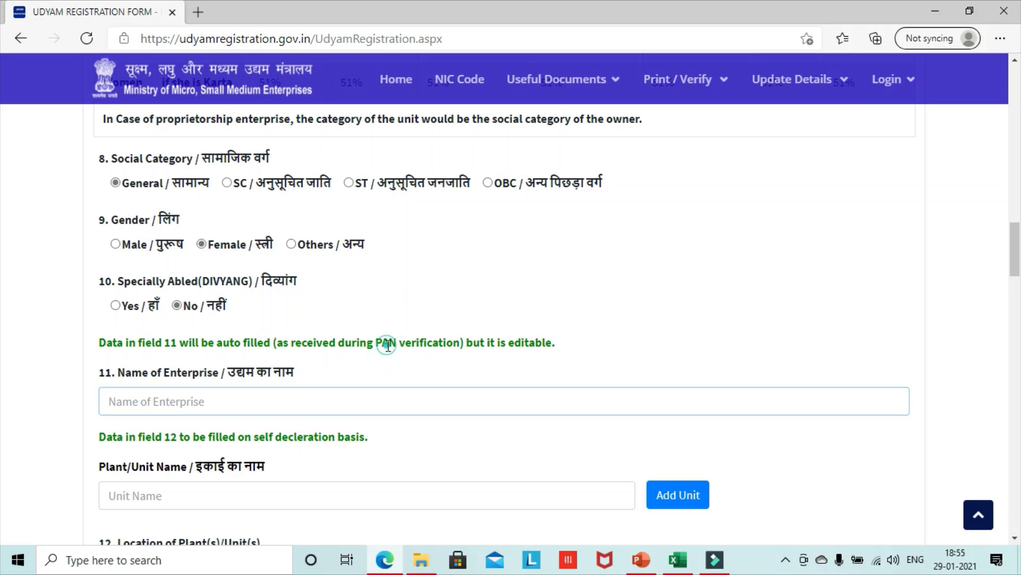
pyautogui.click(383, 401)
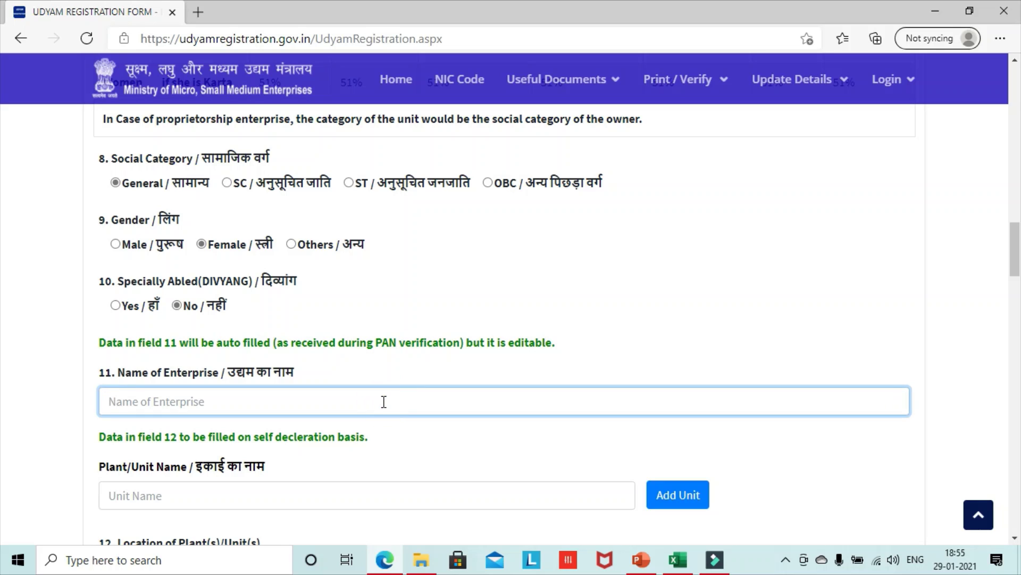
pyautogui.click(294, 448)
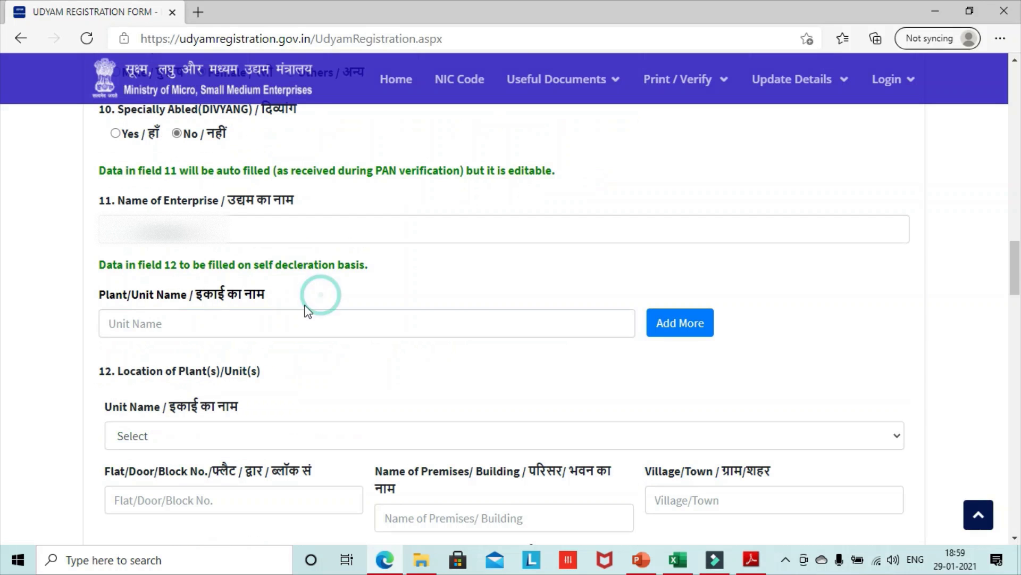
pyautogui.click(290, 318)
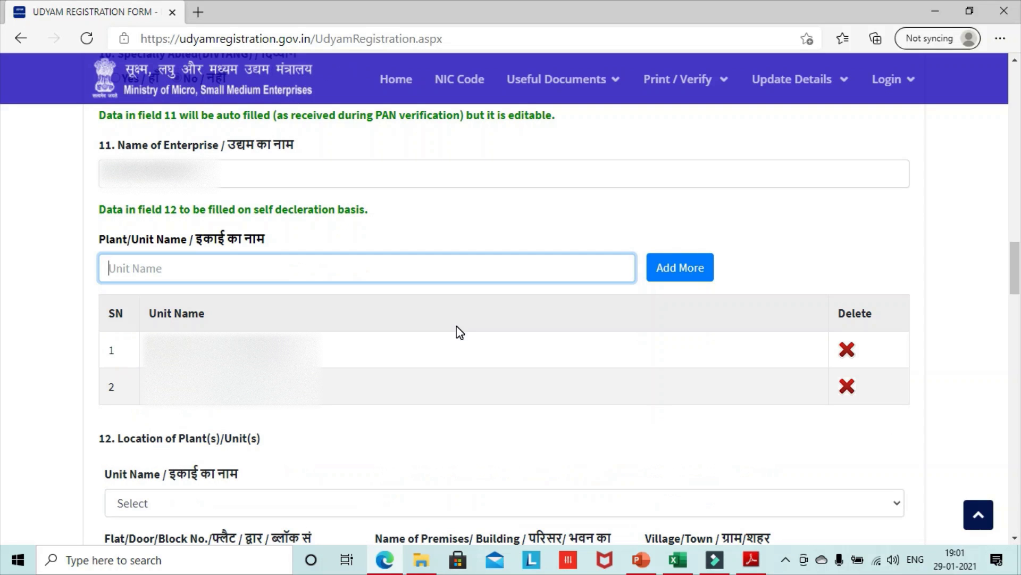
pyautogui.click(408, 271)
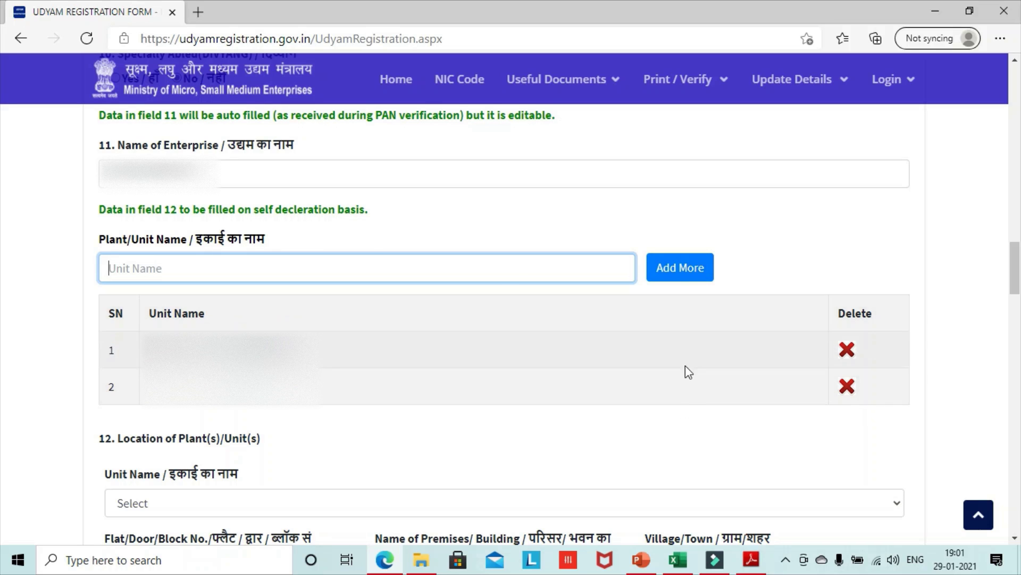
# Step: Select the first unit under Location of Plant(s)/Unit(s) and add its full address to the location list
pyautogui.scroll(-6, 686, 365)
pyautogui.click(499, 196)
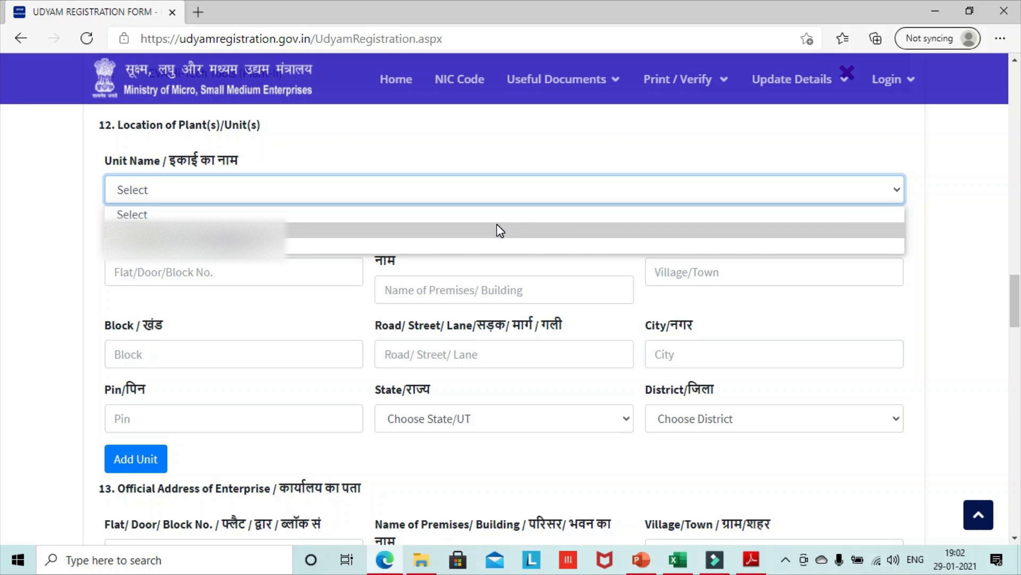
pyautogui.click(499, 230)
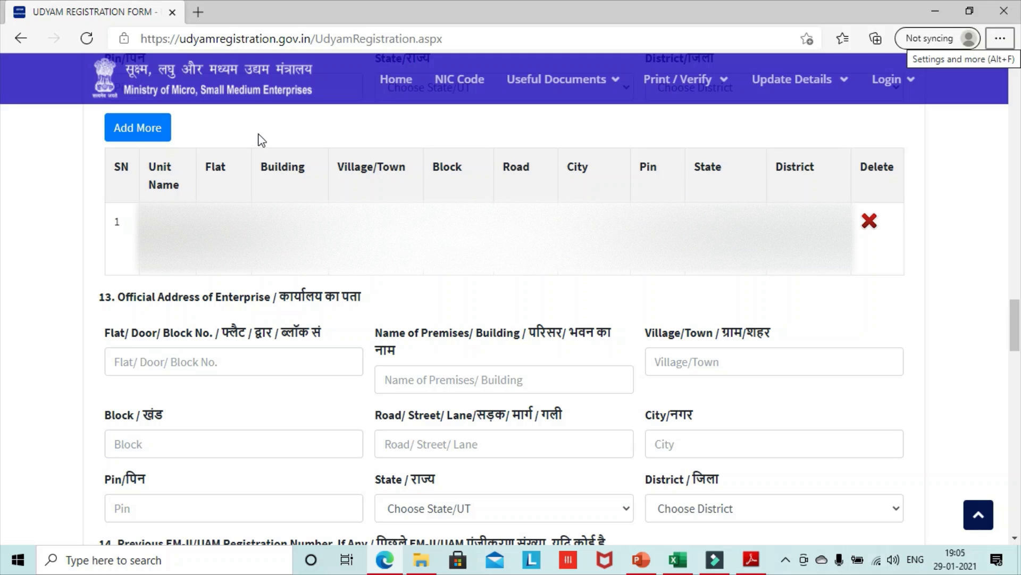
# Step: Examine the official address, previous registration, enterprise status and bank details fields, switching business commenced to No and back to Yes
pyautogui.scroll(-3, 326, 246)
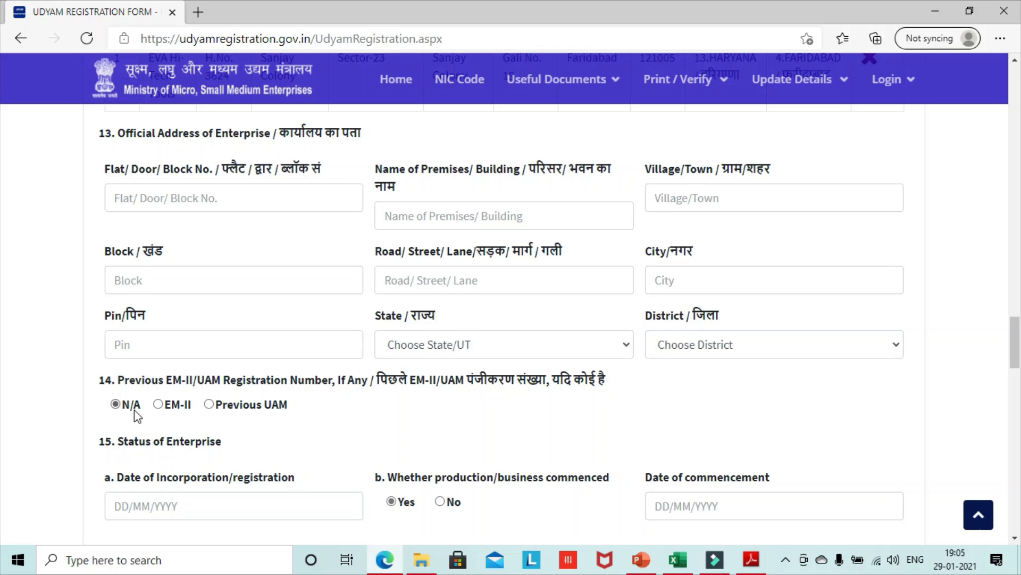
pyautogui.scroll(-5, 138, 415)
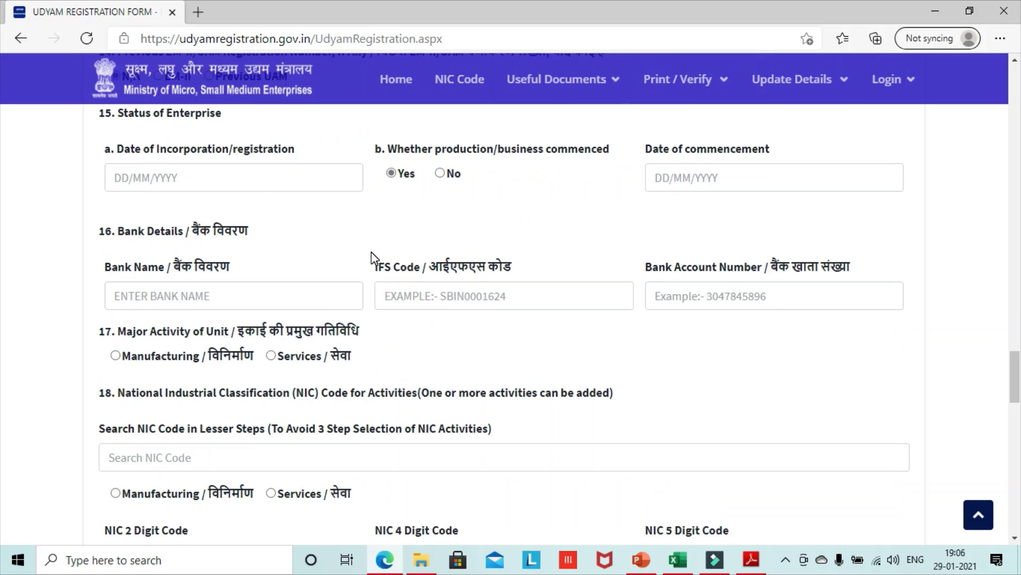
pyautogui.click(233, 170)
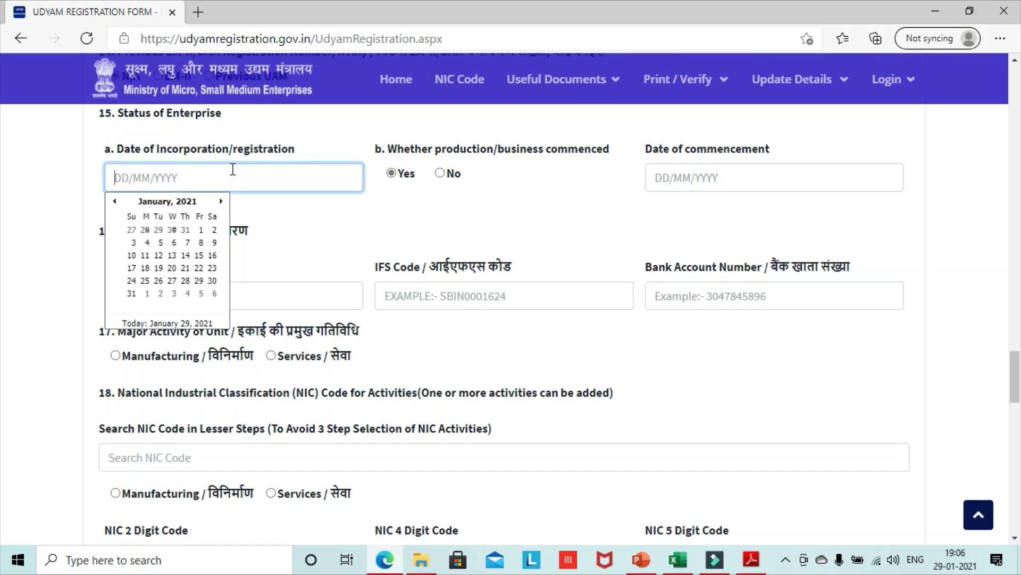
pyautogui.click(233, 169)
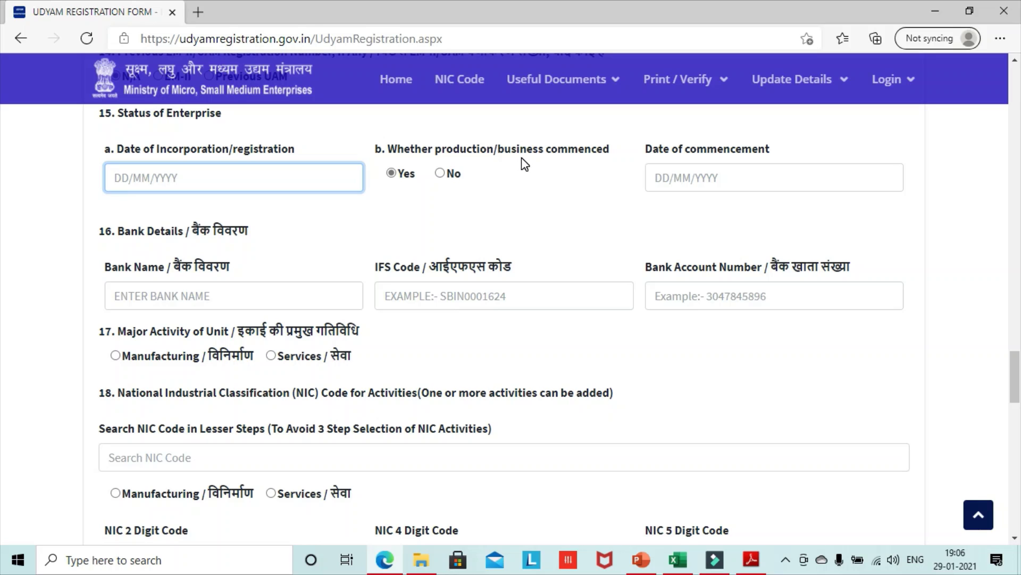
pyautogui.click(405, 178)
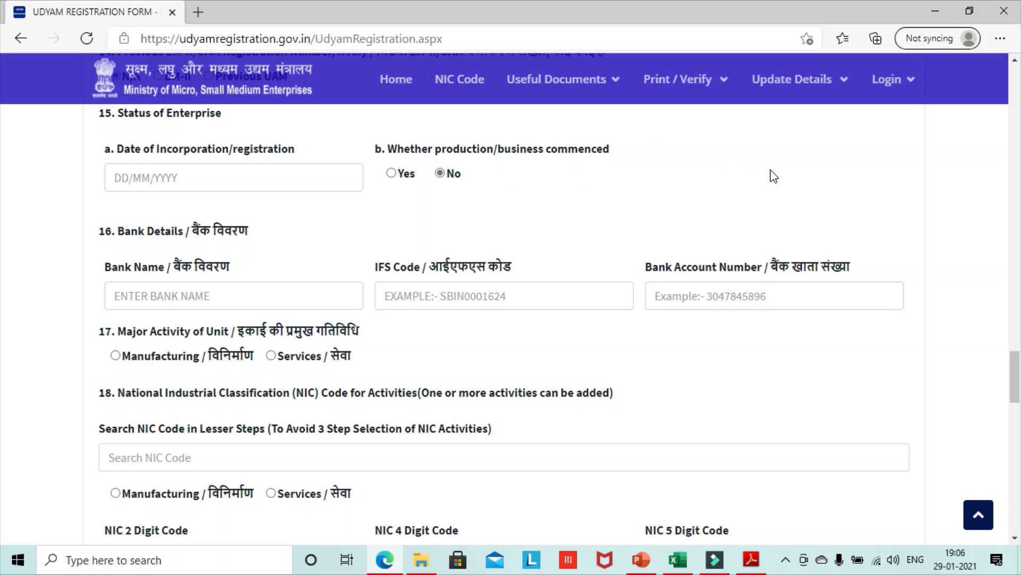
pyautogui.click(393, 174)
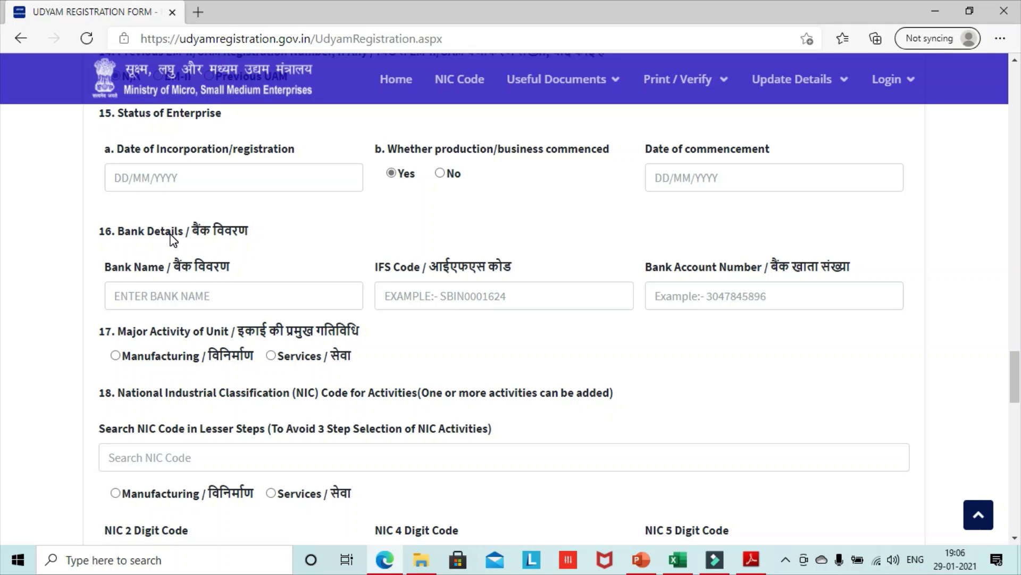
pyautogui.click(254, 296)
pyautogui.click(493, 301)
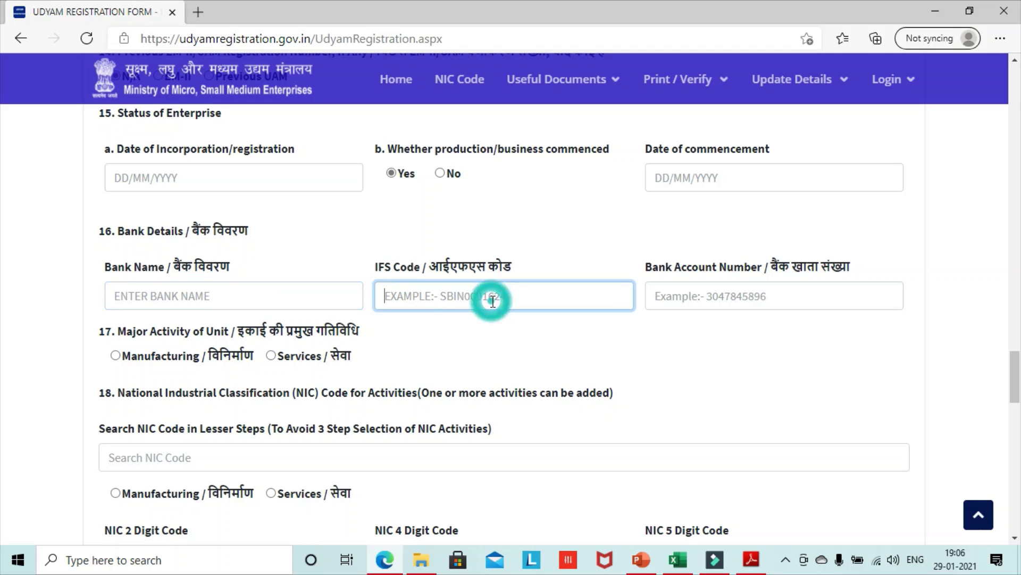
pyautogui.click(710, 296)
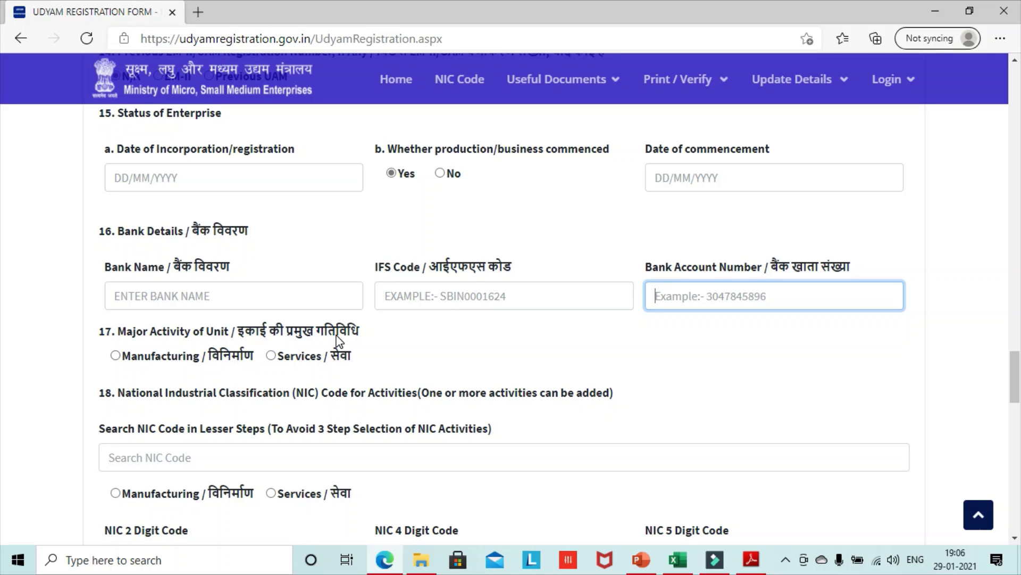
# Step: Set the major activity of the unit to Manufacturing, after trying the Services option
pyautogui.click(116, 356)
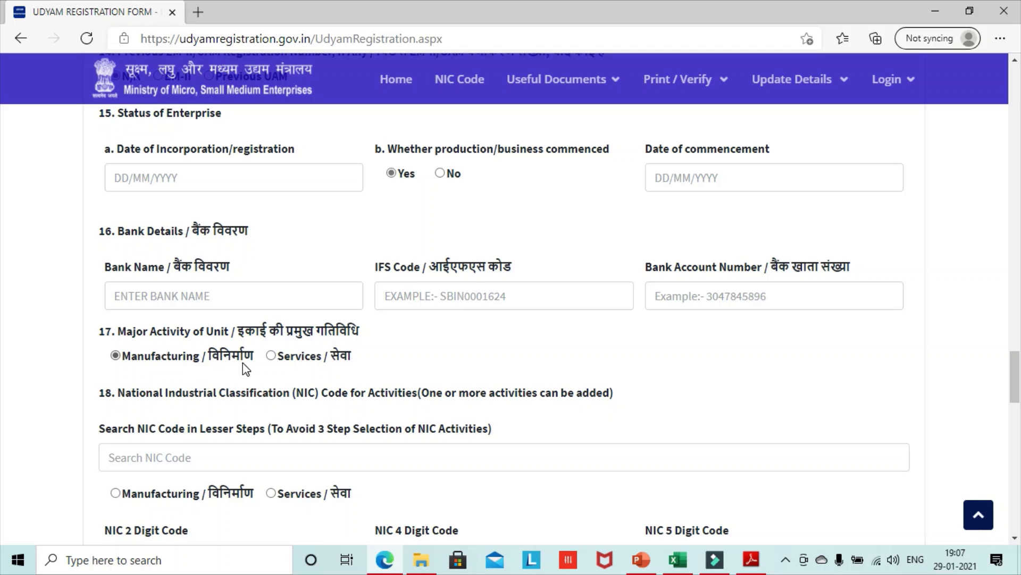
pyautogui.click(273, 356)
pyautogui.click(149, 357)
# Step: Search the NIC codes for consultancy and choose 69202-Tax consultancy as a Services activity
pyautogui.scroll(-5, 563, 229)
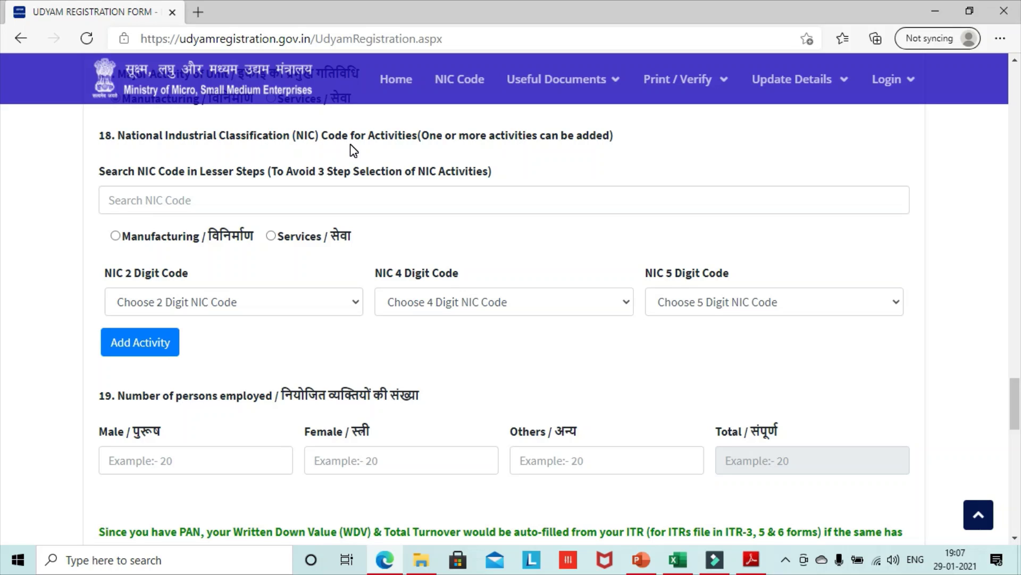
pyautogui.click(244, 199)
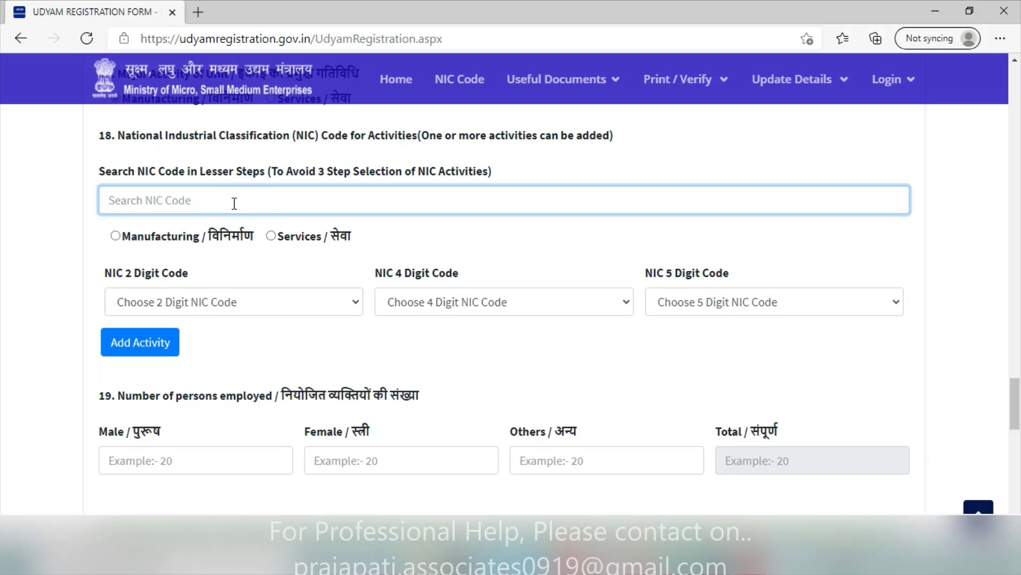
pyautogui.write('consultancy')
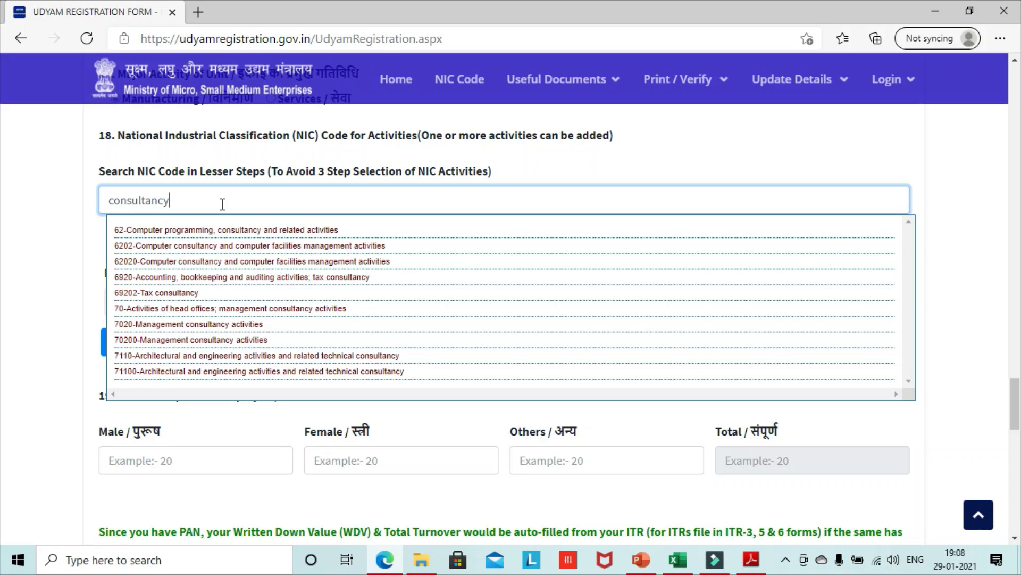
pyautogui.click(288, 292)
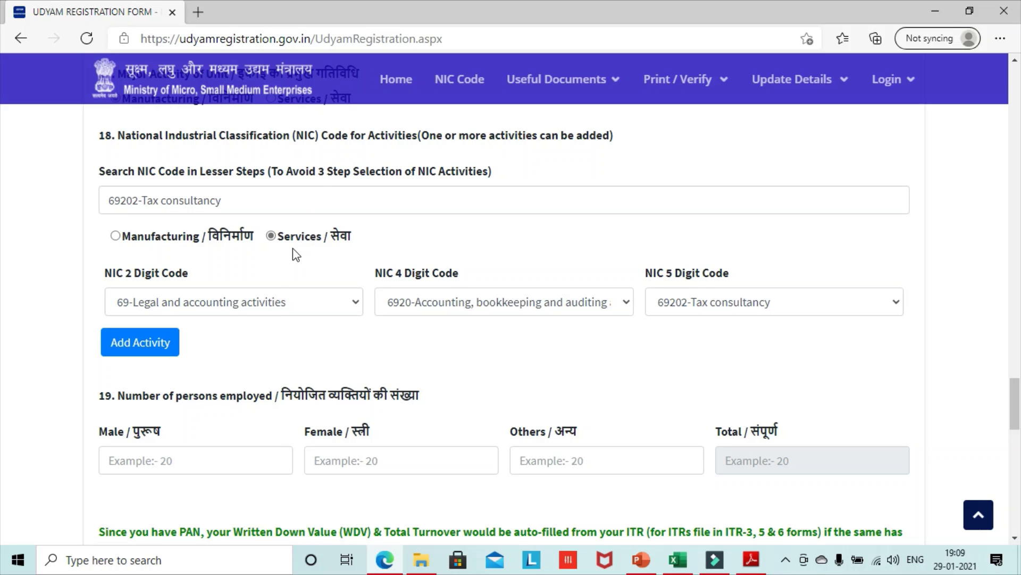
pyautogui.click(271, 237)
# Step: Search the NIC codes for "tyr", choose 2211-Manufacture of rubber tyres and tubes with 5-digit code 22111, and add the activity
pyautogui.click(247, 201)
pyautogui.moveTo(245, 201); pyautogui.dragTo(85, 195)
pyautogui.press('BackSpace')
pyautogui.write('tyr')
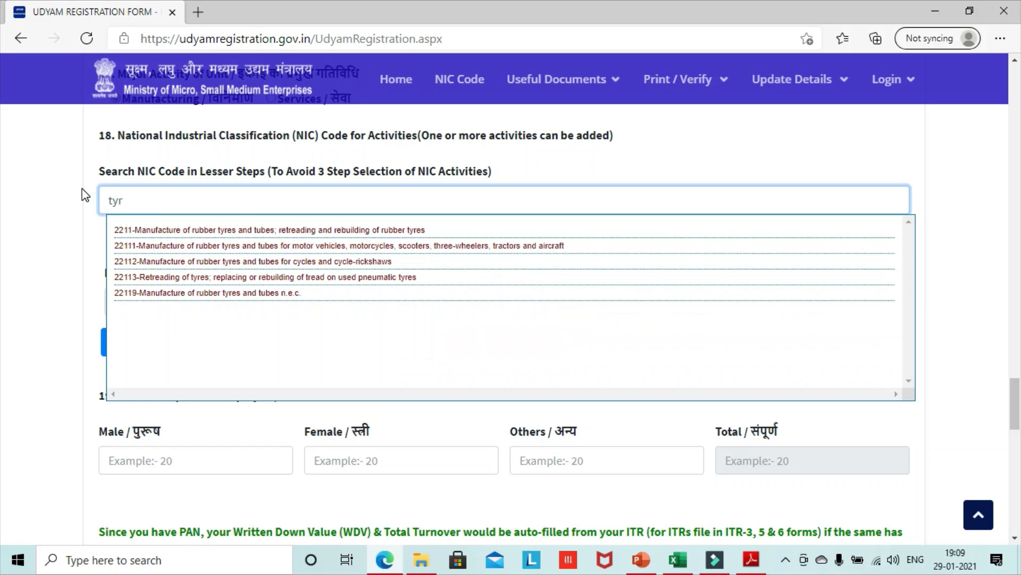
pyautogui.click(248, 233)
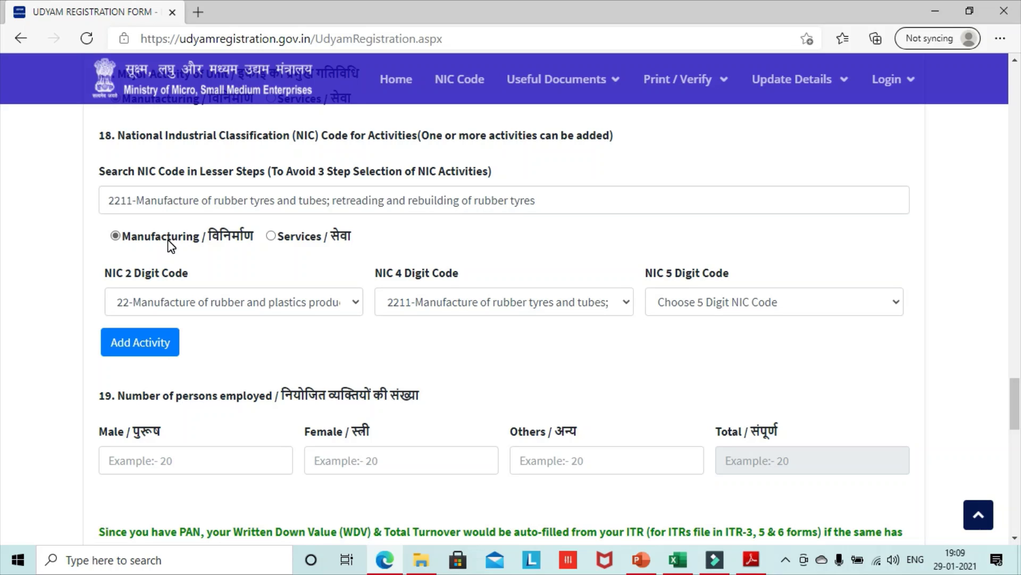
pyautogui.click(131, 346)
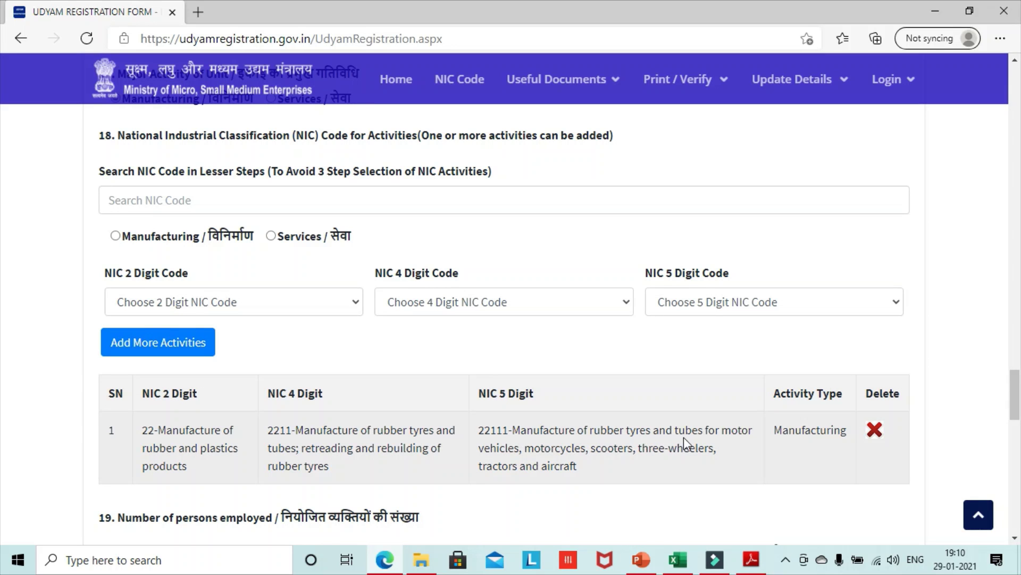
# Step: Enter the number of persons employed as 10 male, 5 female and 0 others
pyautogui.scroll(-5, 777, 449)
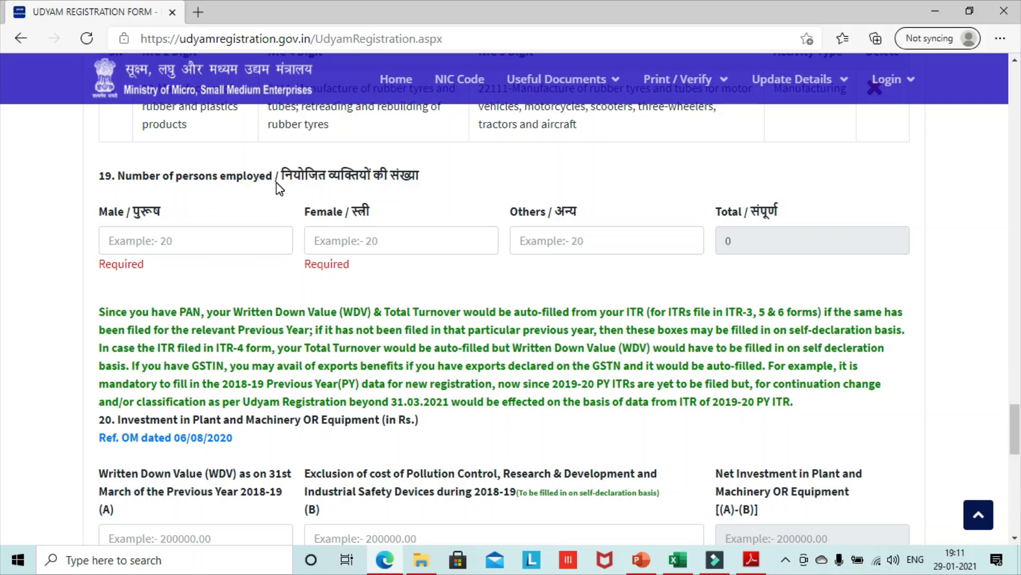
pyautogui.click(240, 239)
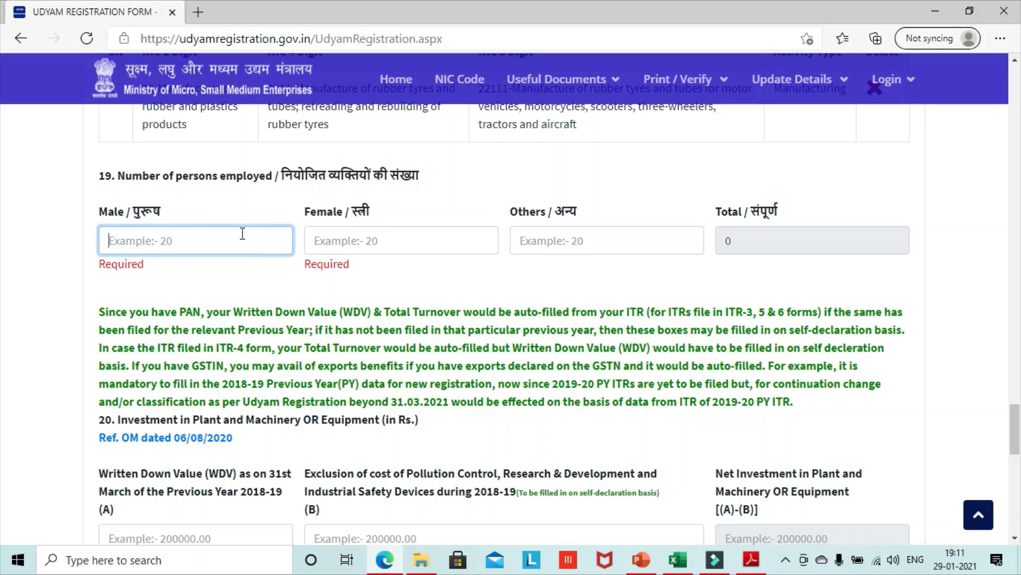
pyautogui.write('10')
pyautogui.press('Tab')
pyautogui.write('5')
pyautogui.press('Tab')
pyautogui.write('0')
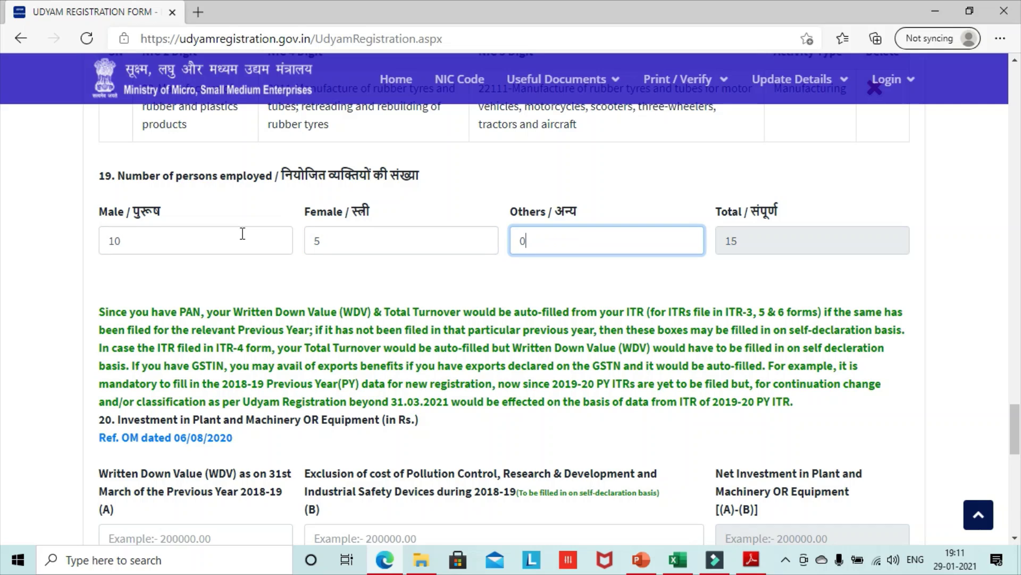
pyautogui.press('Tab')
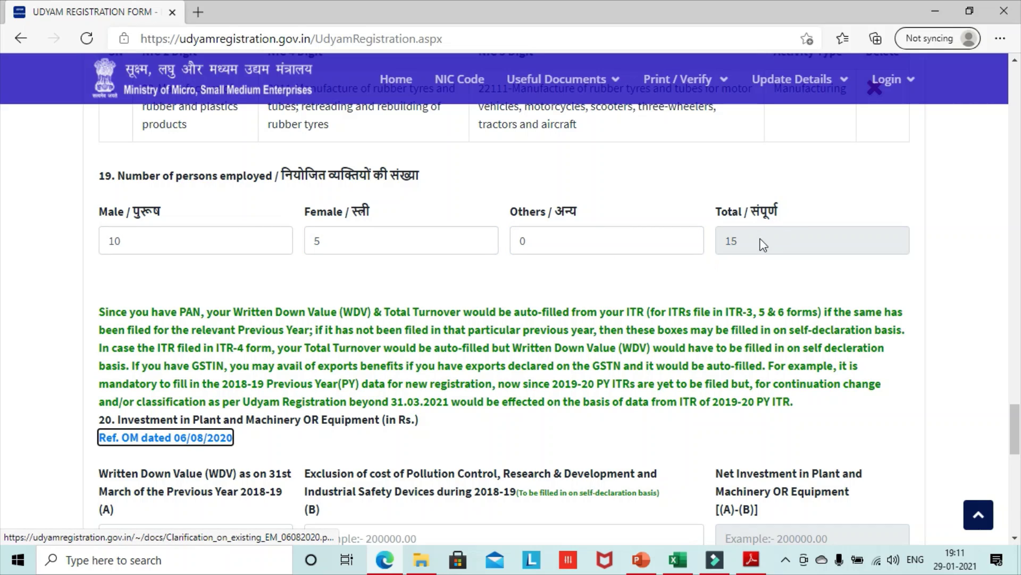
pyautogui.click(774, 241)
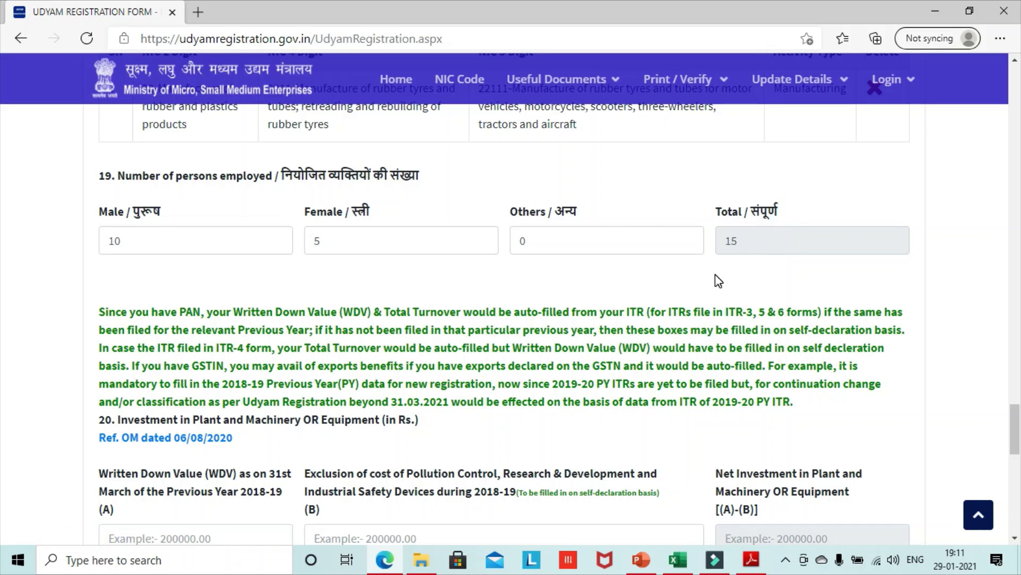
# Step: Examine the plant and machinery investment fields, including the 2018-19 written down value and the pollution control, research and safety device exclusion
pyautogui.scroll(-4, 718, 281)
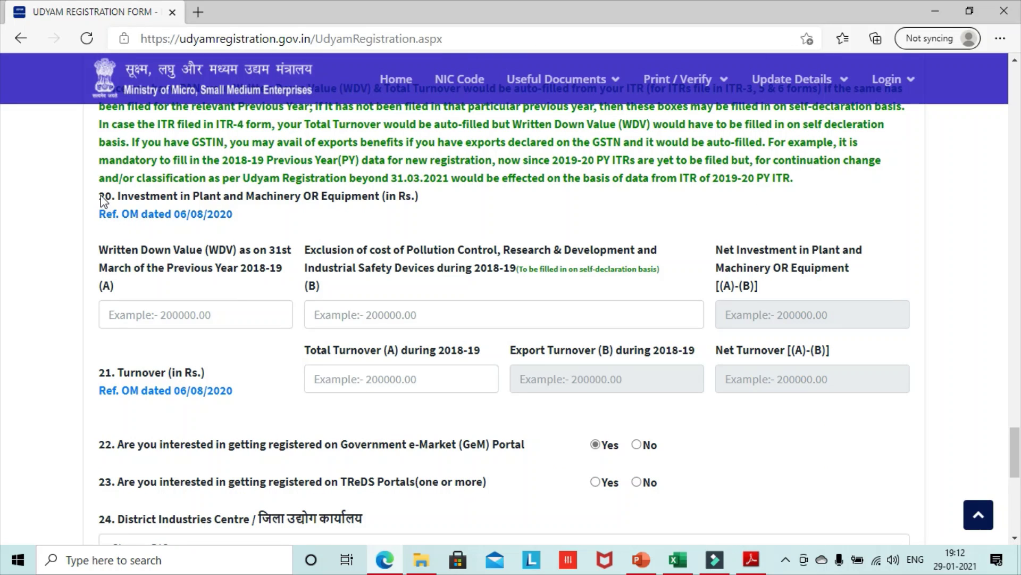
pyautogui.moveTo(102, 196); pyautogui.dragTo(426, 204)
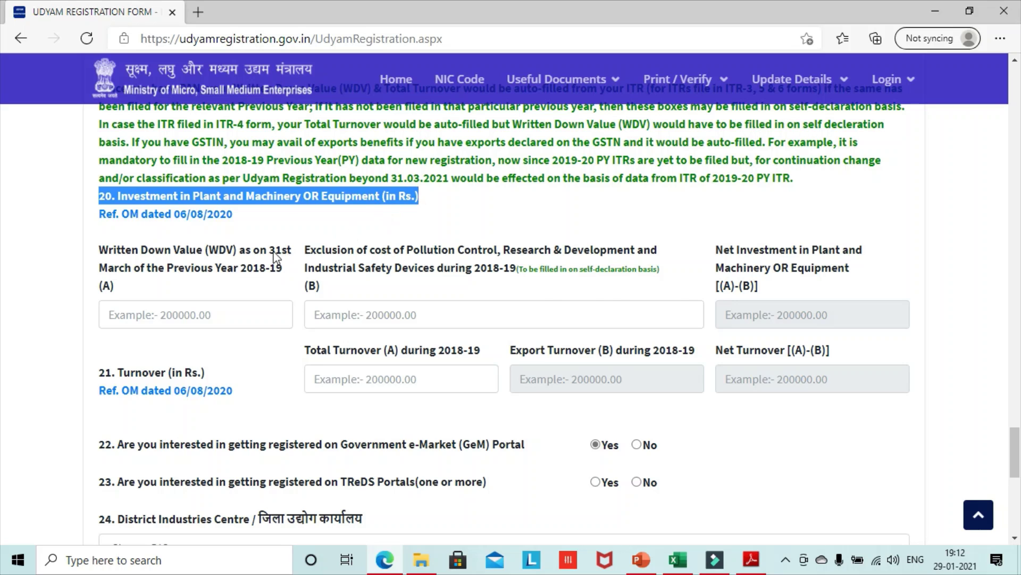
pyautogui.moveTo(246, 223); pyautogui.dragTo(271, 237)
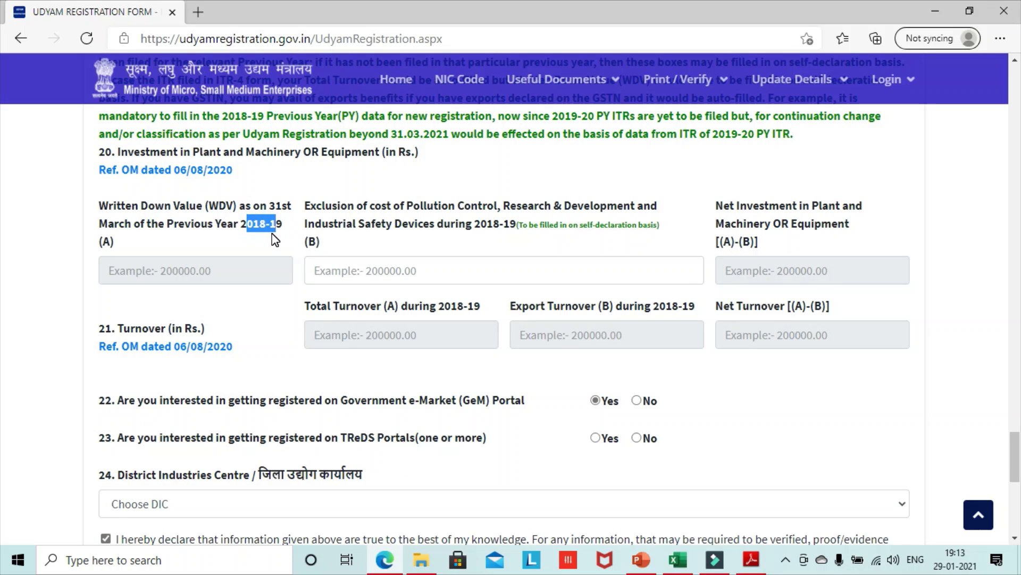
pyautogui.click(168, 266)
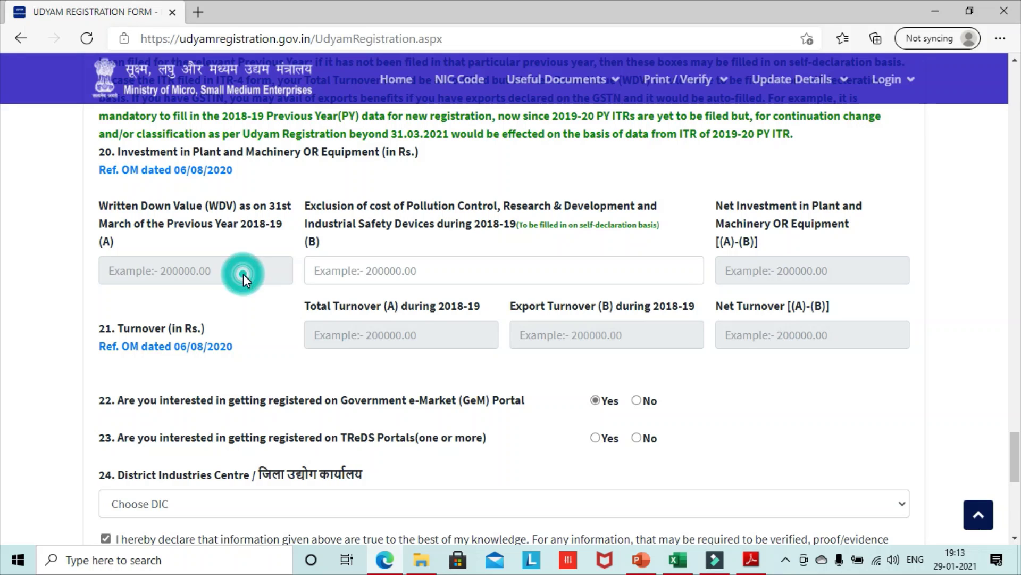
pyautogui.click(349, 273)
pyautogui.moveTo(407, 206); pyautogui.dragTo(541, 220)
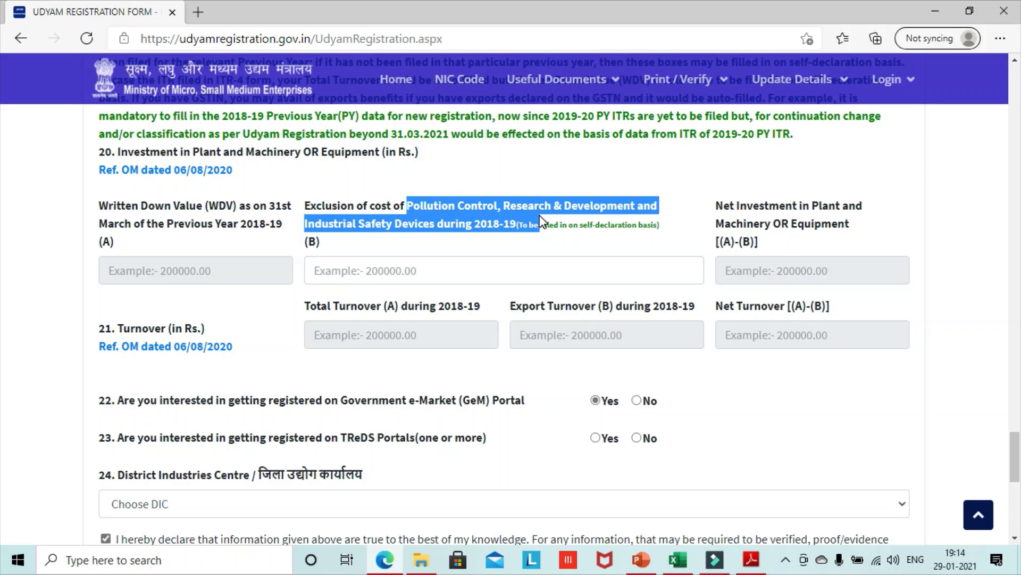
pyautogui.click(402, 242)
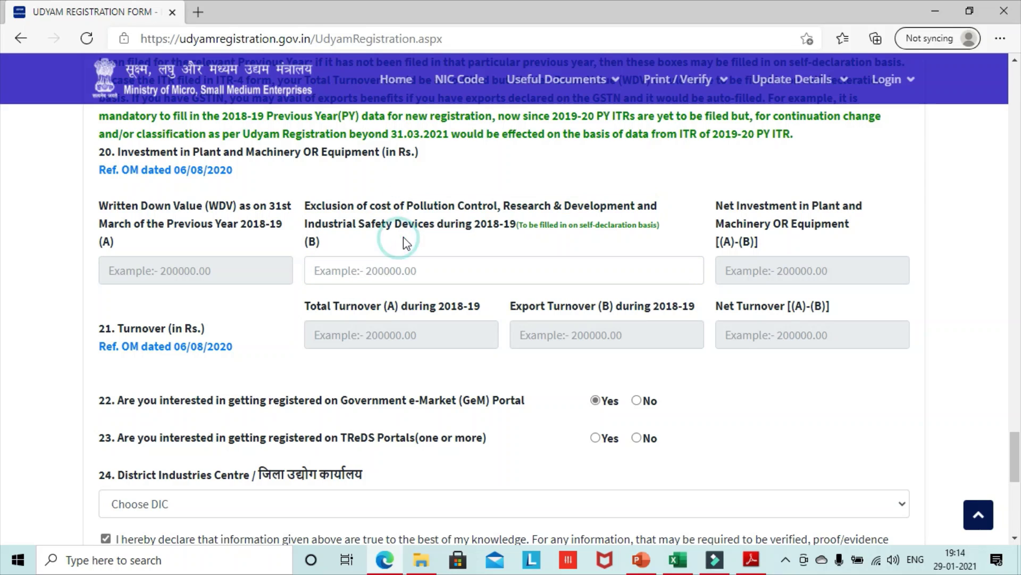
# Step: Examine the exclusion and net investment fields together with the total, export and net turnover fields for 2018-19
pyautogui.click(389, 269)
pyautogui.click(736, 270)
pyautogui.moveTo(717, 207); pyautogui.dragTo(866, 223)
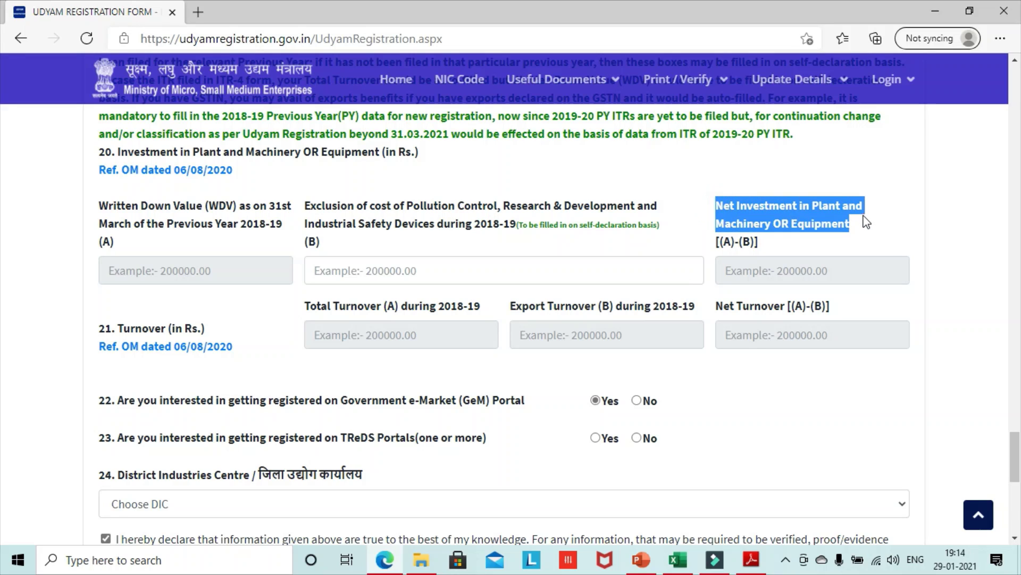
pyautogui.click(759, 275)
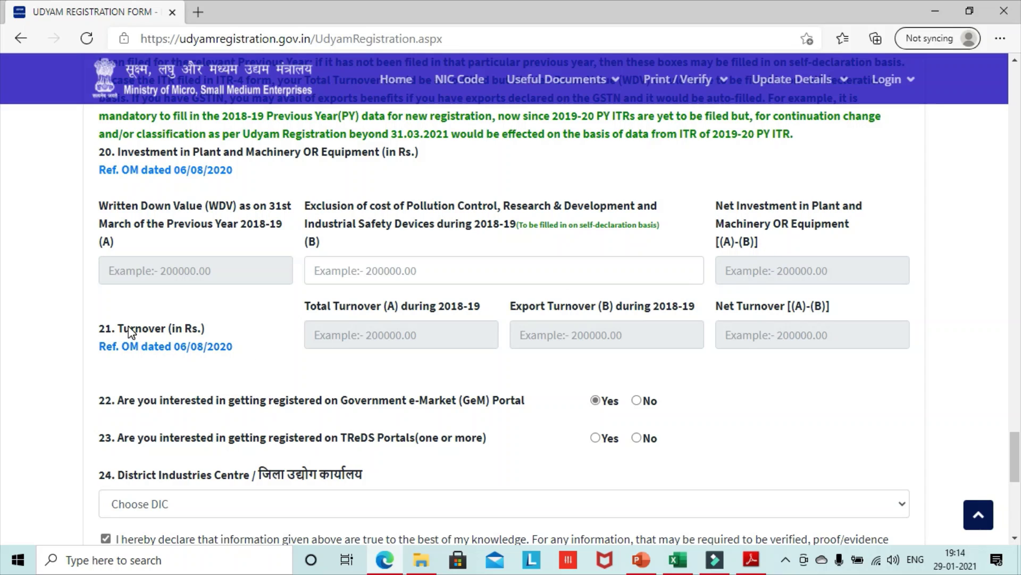
pyautogui.click(175, 328)
pyautogui.moveTo(443, 306); pyautogui.dragTo(480, 309)
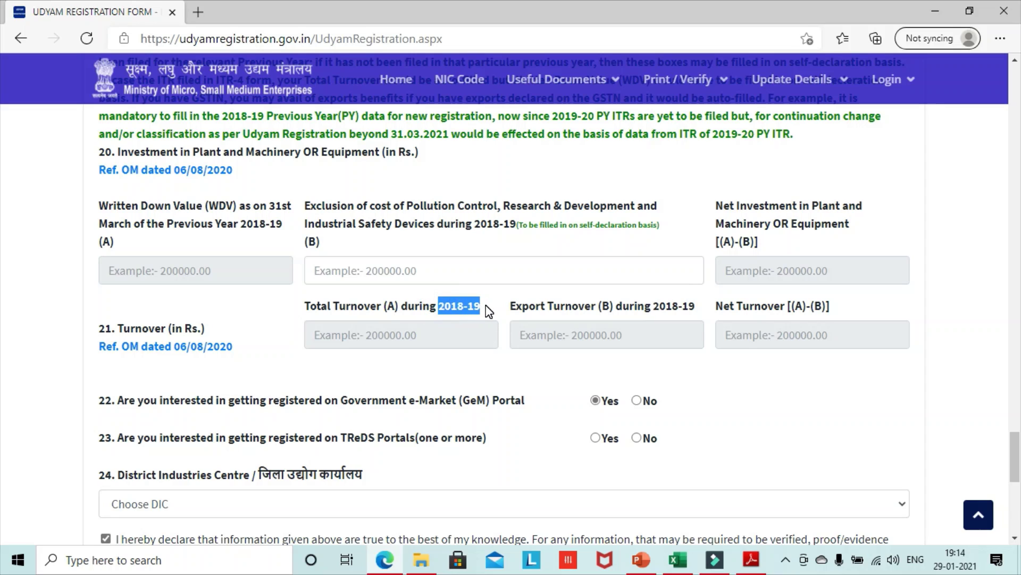
pyautogui.click(458, 333)
pyautogui.click(602, 338)
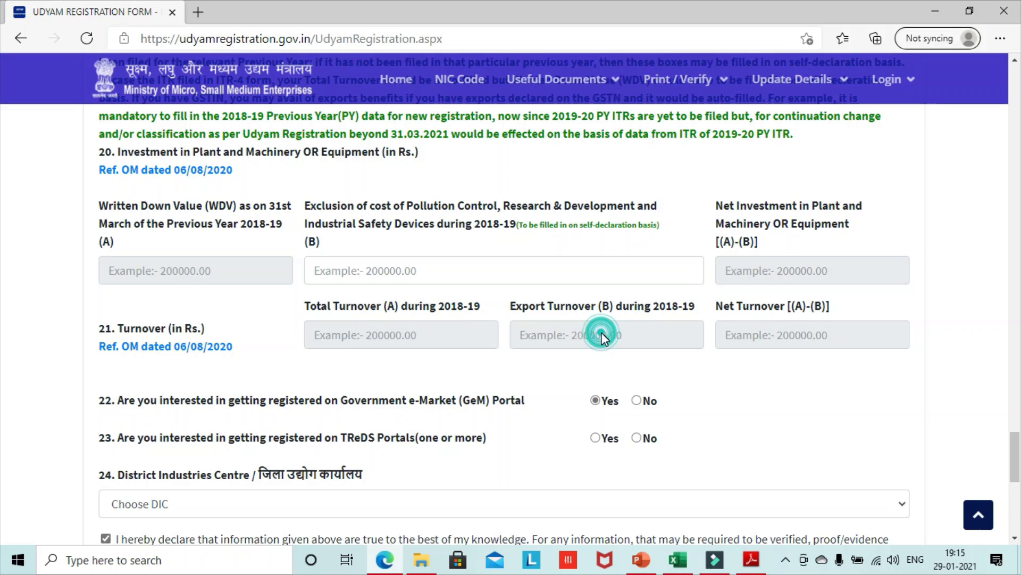
pyautogui.click(397, 344)
pyautogui.click(582, 335)
pyautogui.click(795, 334)
# Step: Answer Yes to getting registered on the Government e-Market (GeM) Portal and on the TReDS Portals
pyautogui.scroll(-3, 793, 334)
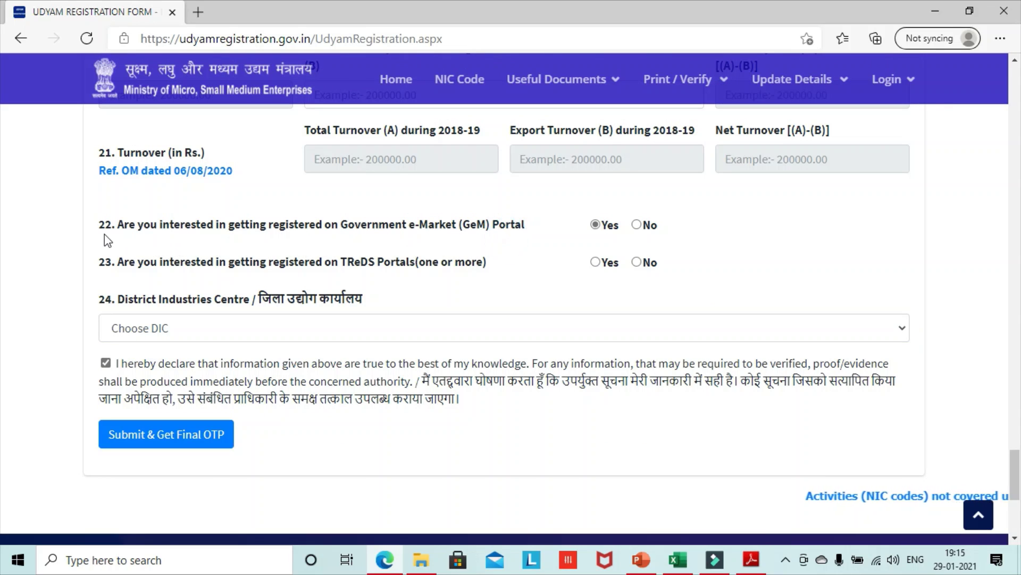
pyautogui.moveTo(118, 228); pyautogui.dragTo(527, 224)
pyautogui.click(362, 261)
pyautogui.click(528, 226)
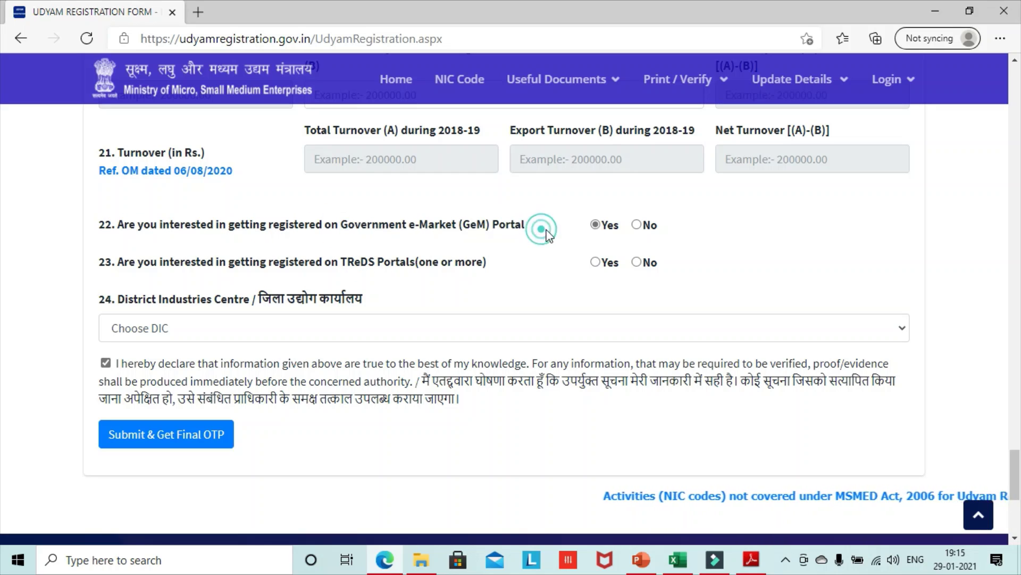
pyautogui.click(613, 230)
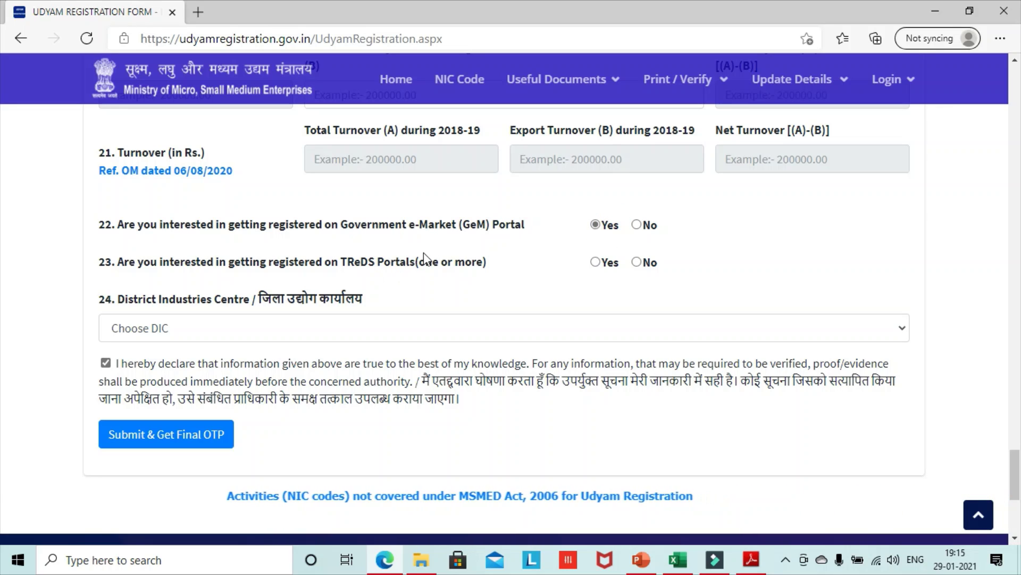
pyautogui.moveTo(340, 263); pyautogui.dragTo(420, 268)
pyautogui.click(595, 262)
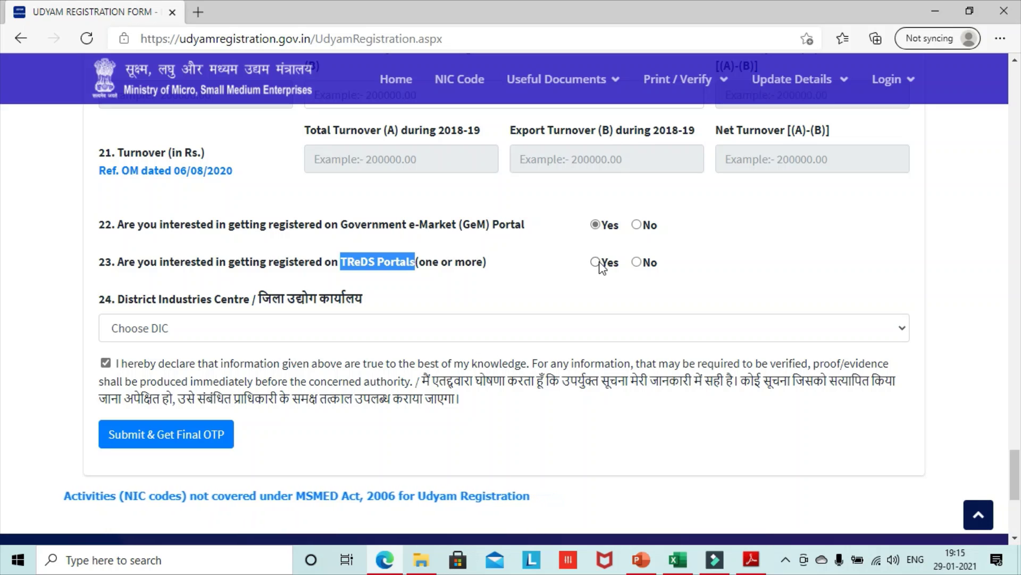
pyautogui.click(548, 273)
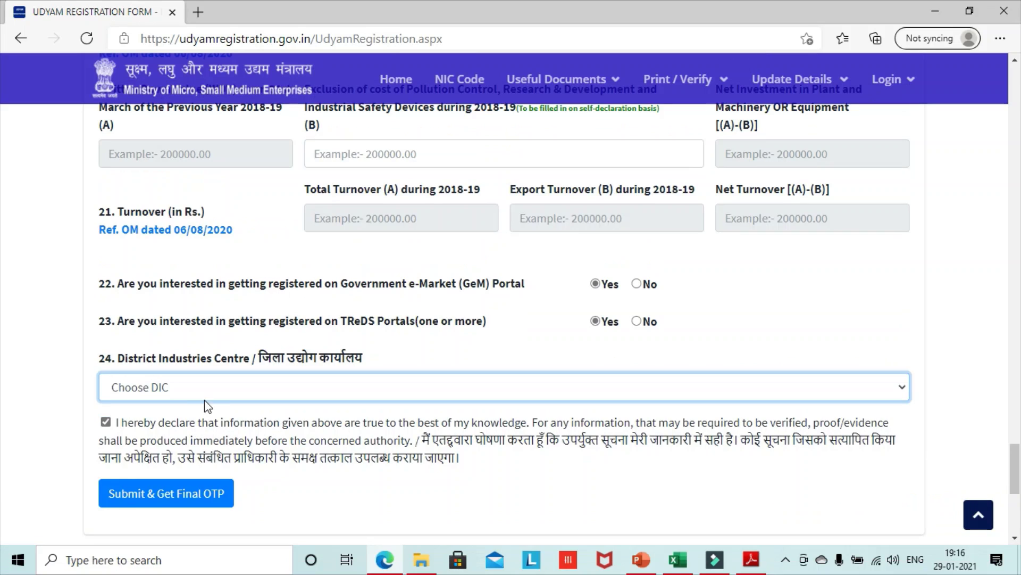
# Step: Choose 1.FARIDABAD as the District Industries Centre and submit the form with the one-time password and the verification code
pyautogui.click(318, 393)
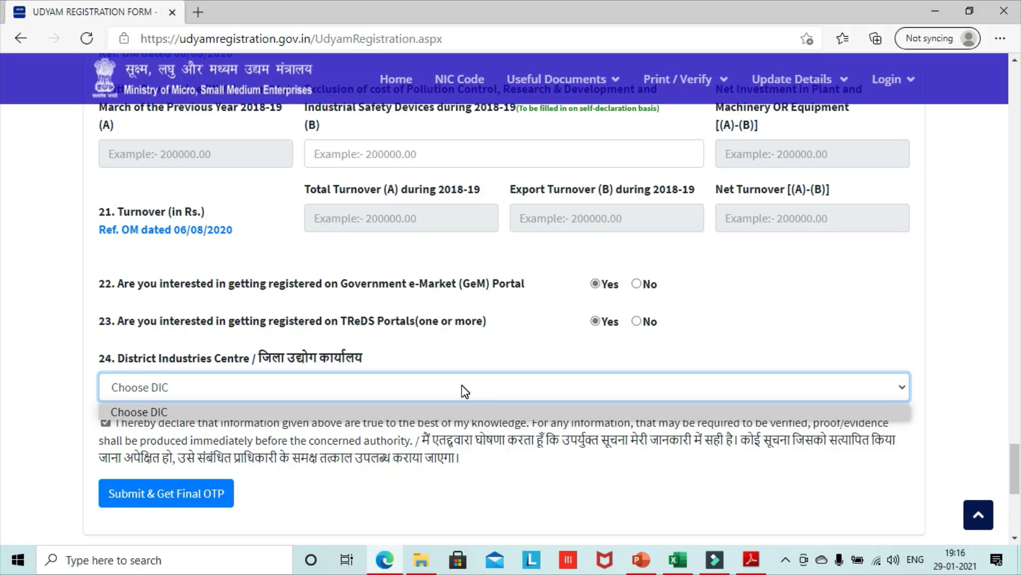
pyautogui.click(459, 413)
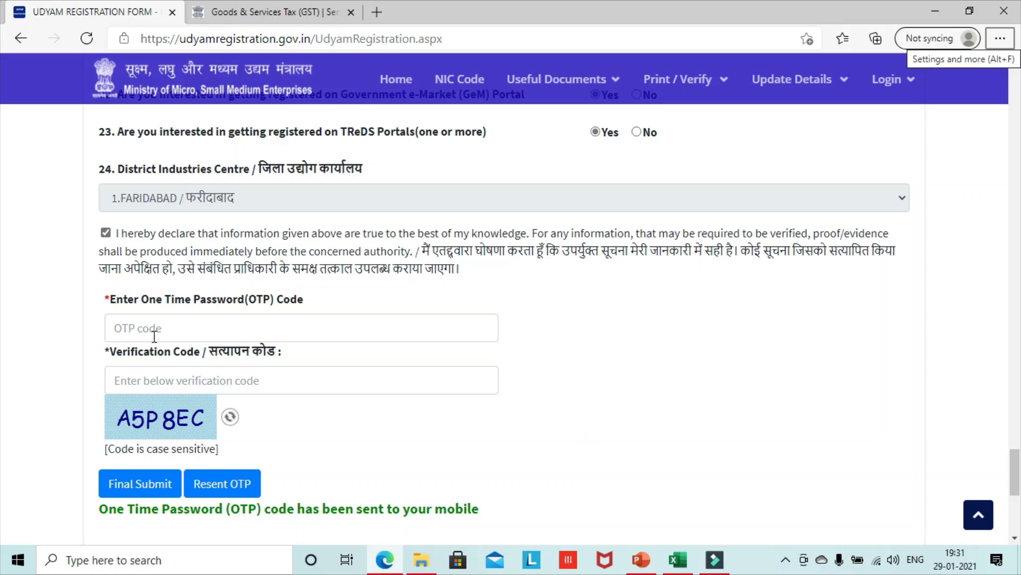
pyautogui.click(151, 331)
pyautogui.click(133, 375)
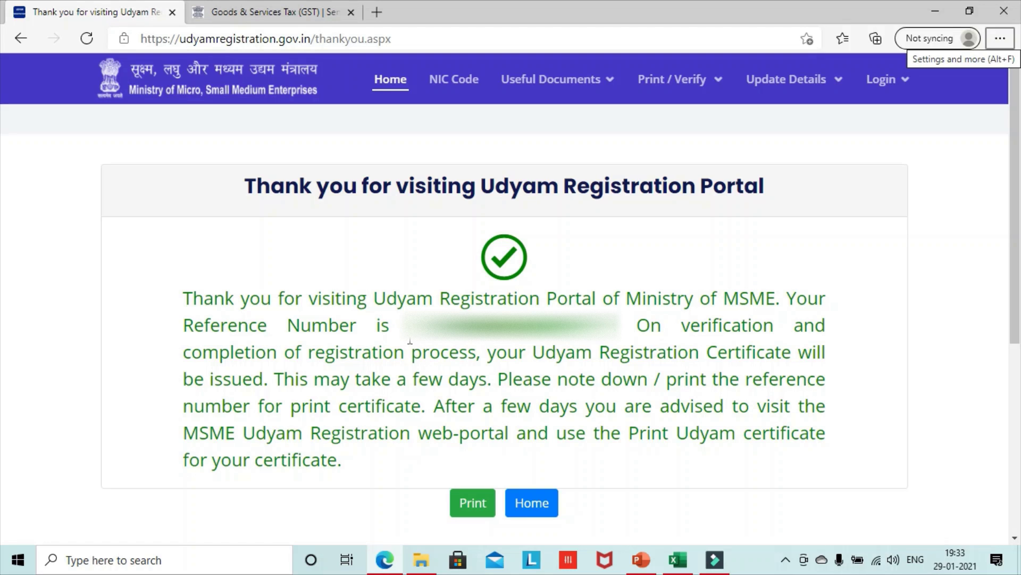
# Step: Examine the registration reference number in the confirmation message, which is needed for printing the certificate
pyautogui.moveTo(404, 325); pyautogui.dragTo(618, 325)
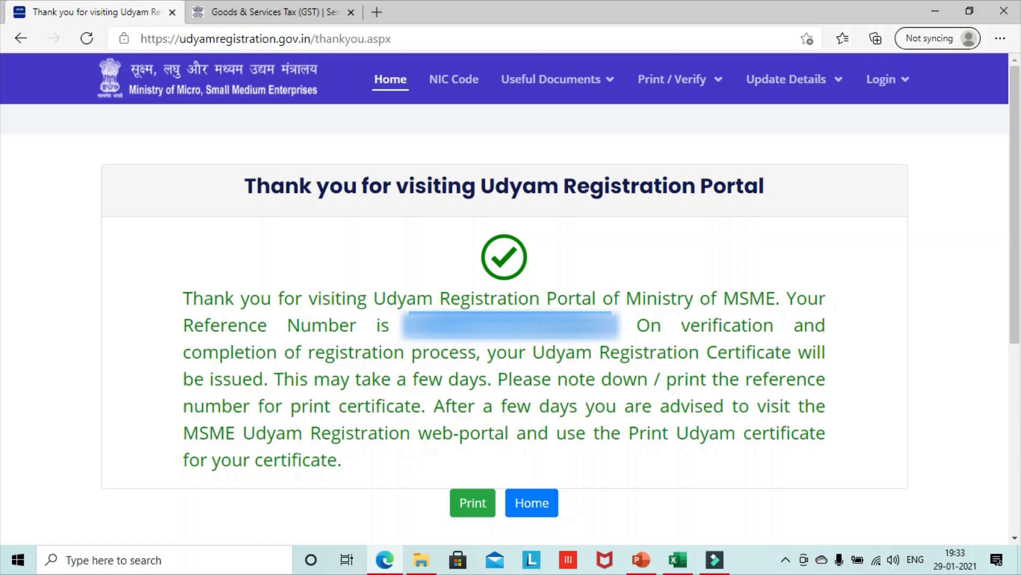
pyautogui.click(469, 395)
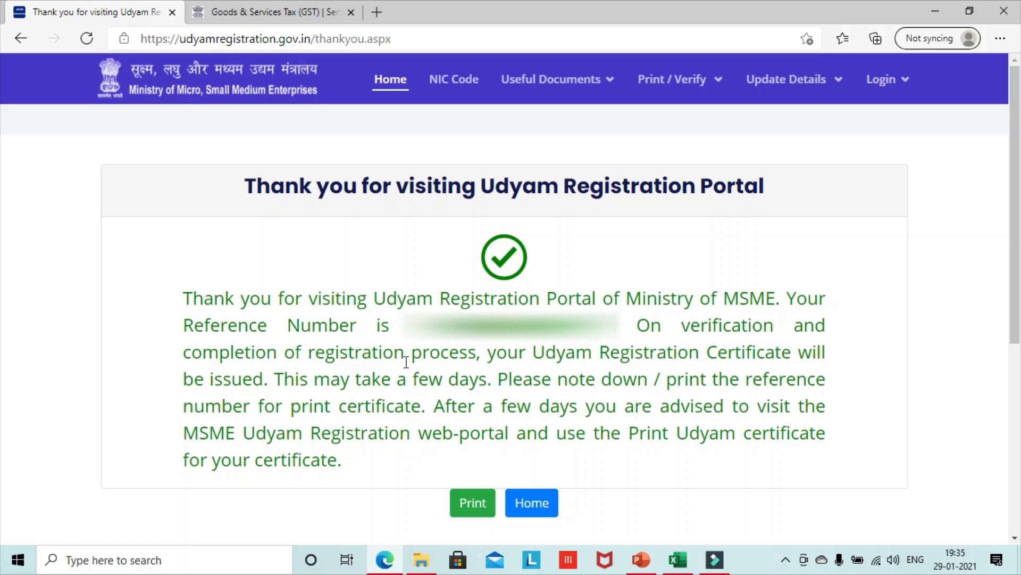
pyautogui.moveTo(407, 327); pyautogui.dragTo(617, 326)
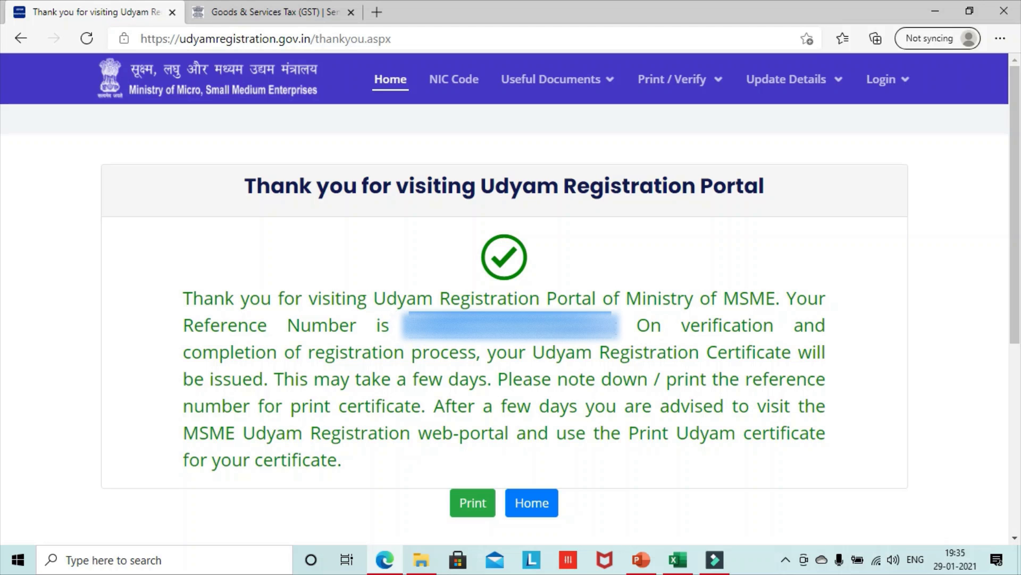
pyautogui.click(544, 367)
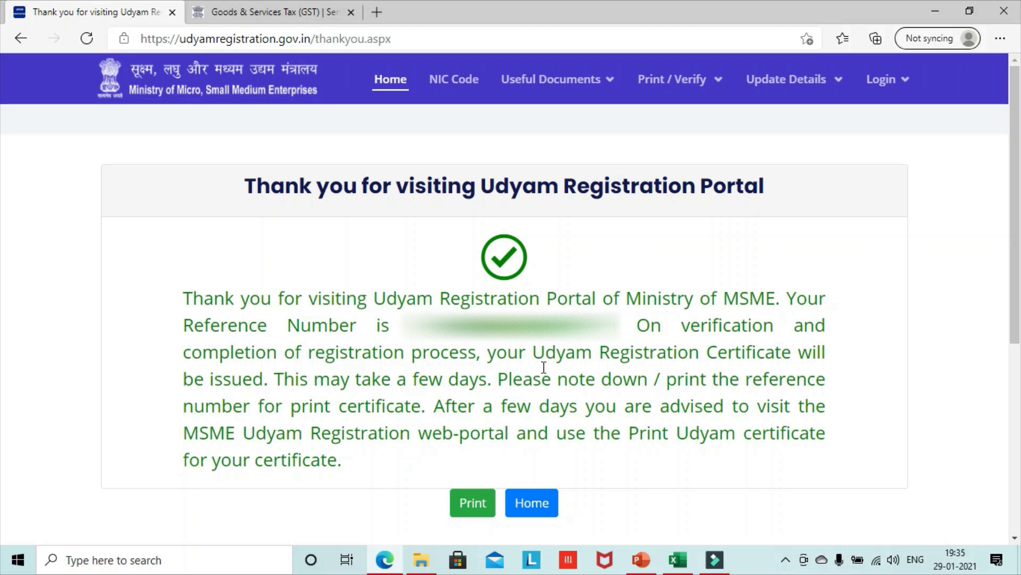